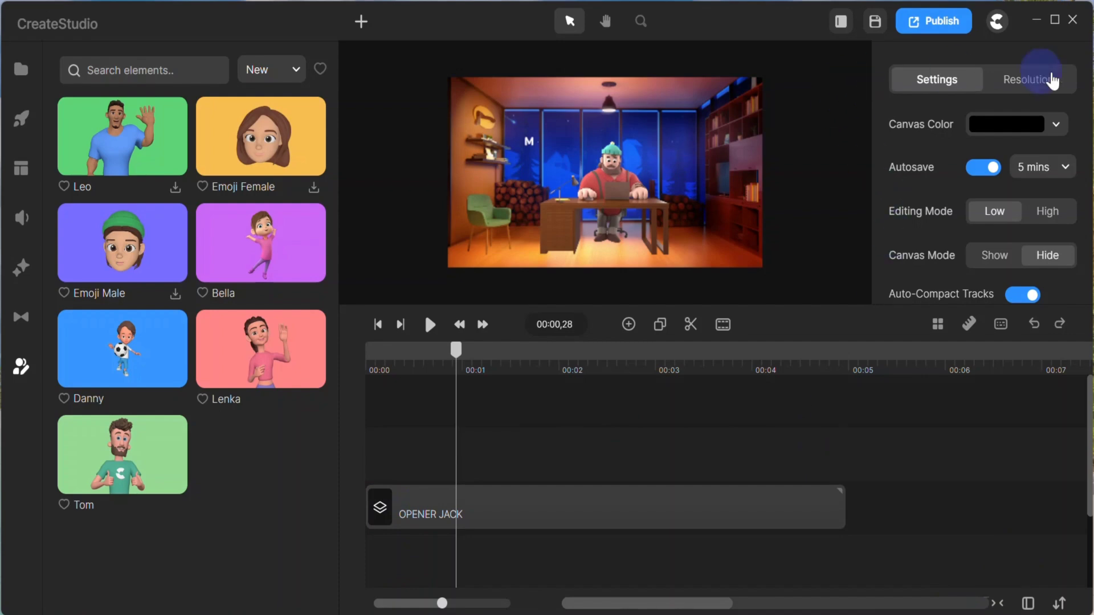
click(430, 324)
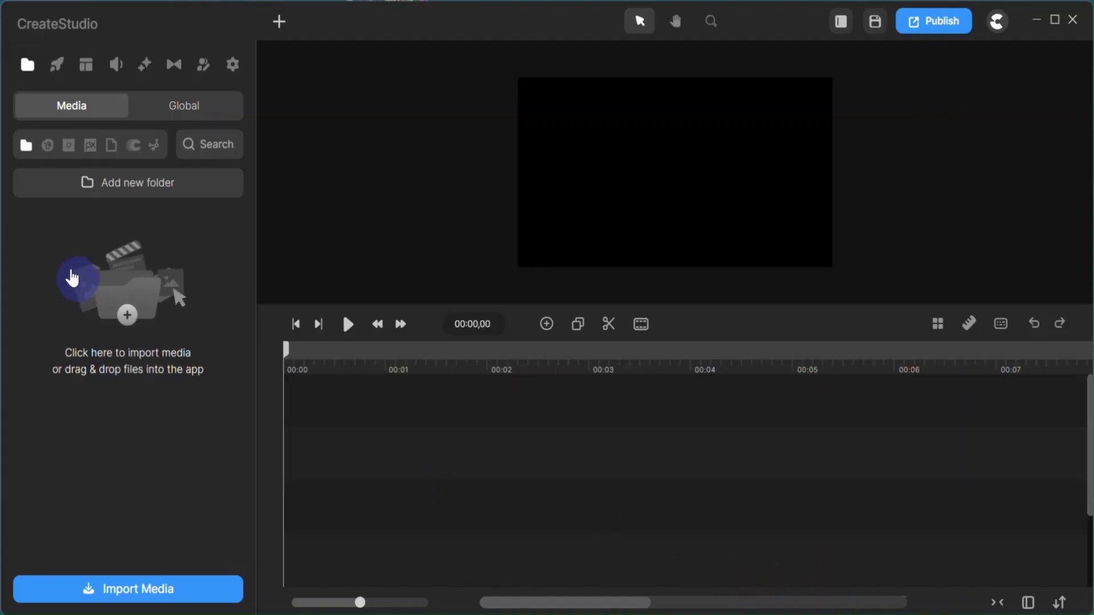
- Browse the Backgrounds library and search it for PARK
click(59, 75)
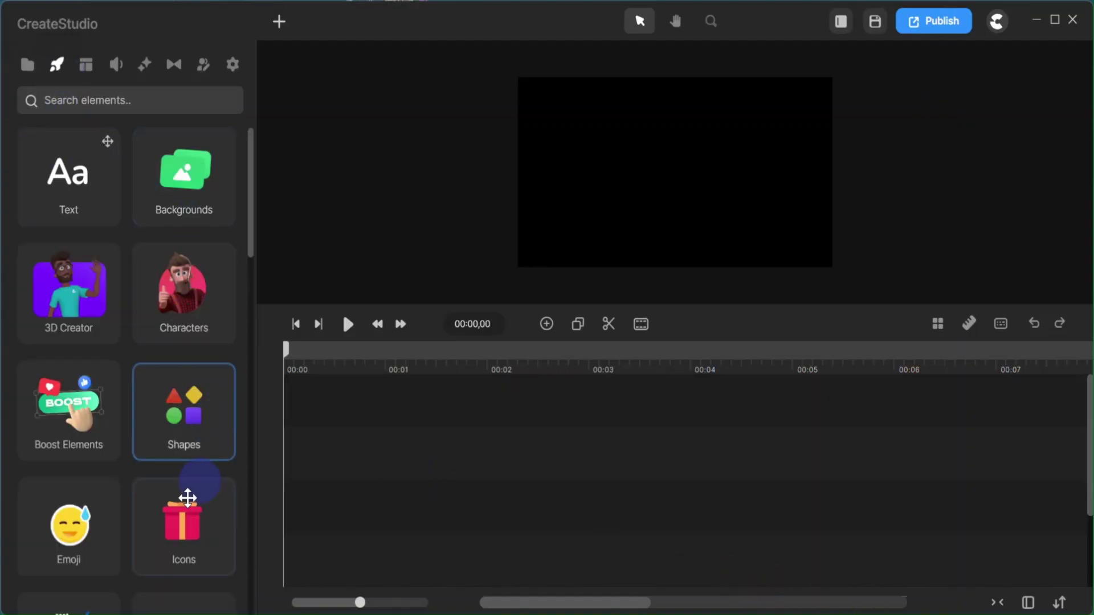
click(196, 181)
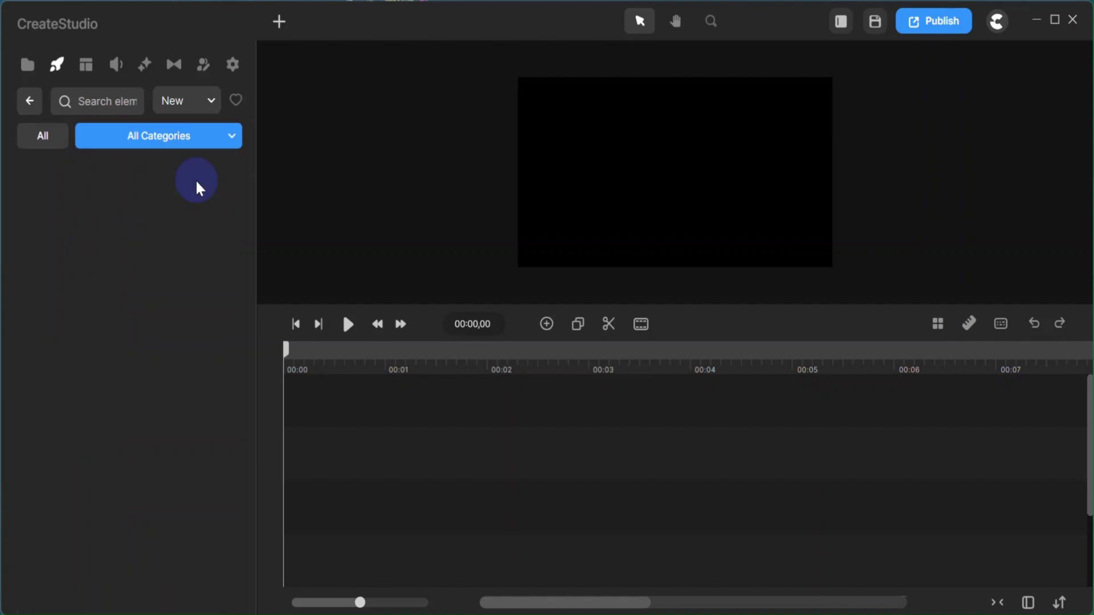
scroll(159, 415, down, 12)
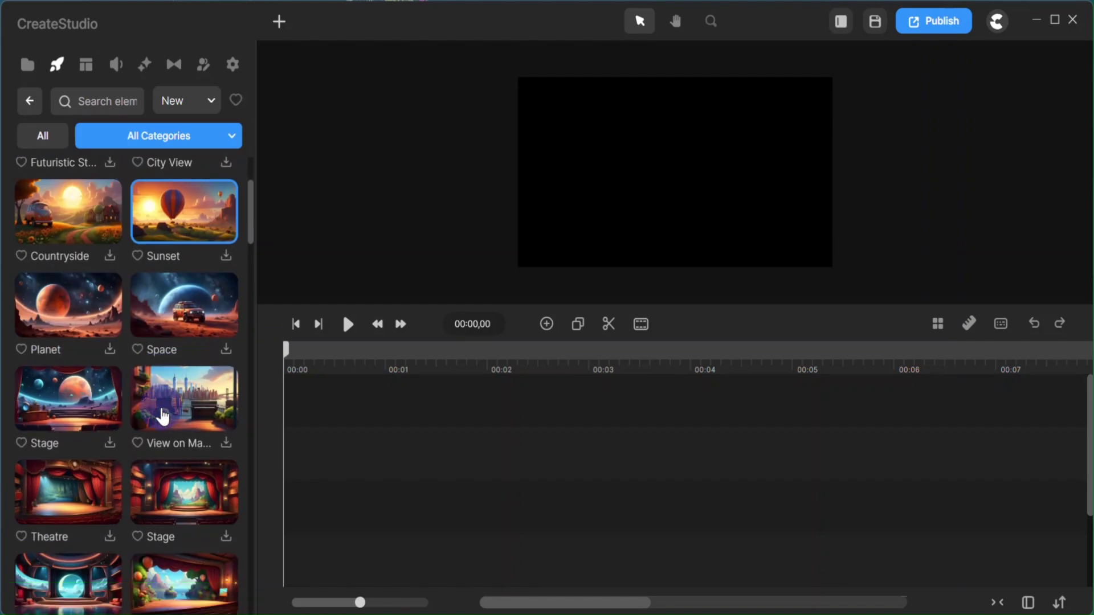
scroll(162, 416, down, 15)
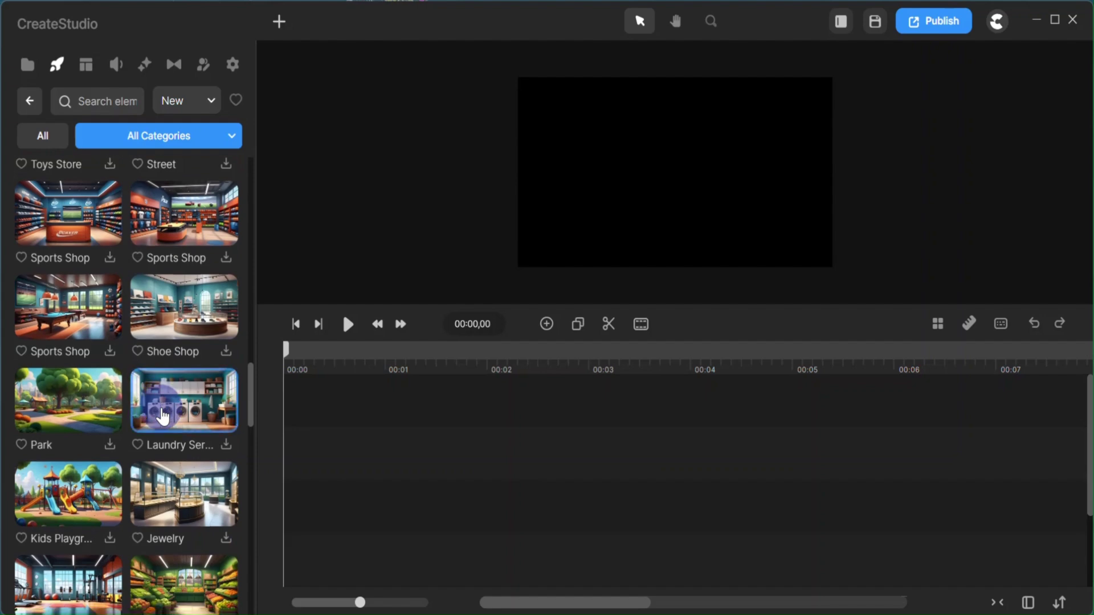
scroll(162, 415, down, 13)
scroll(161, 416, down, 6)
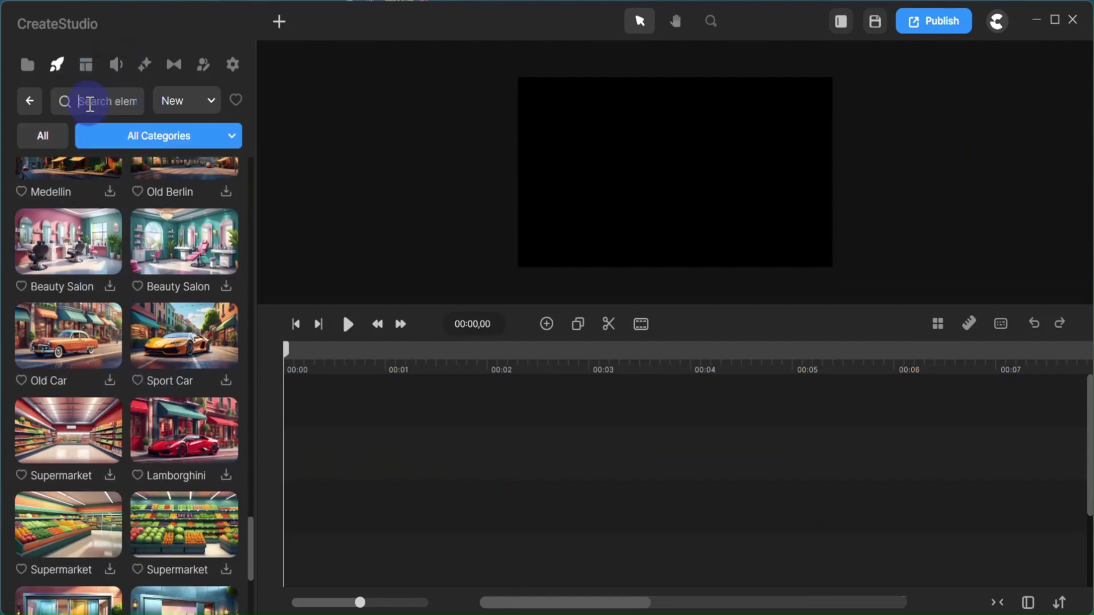
click(111, 135)
text(PARK)
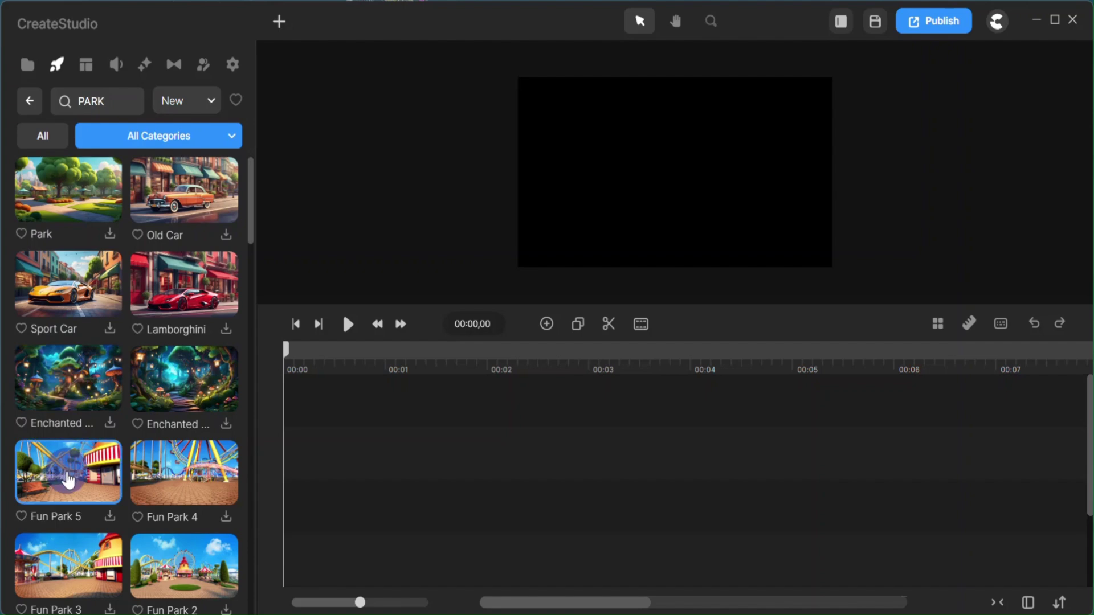
- Download the Park background with the large green trees, place it on the canvas and preview it
scroll(211, 487, down, 3)
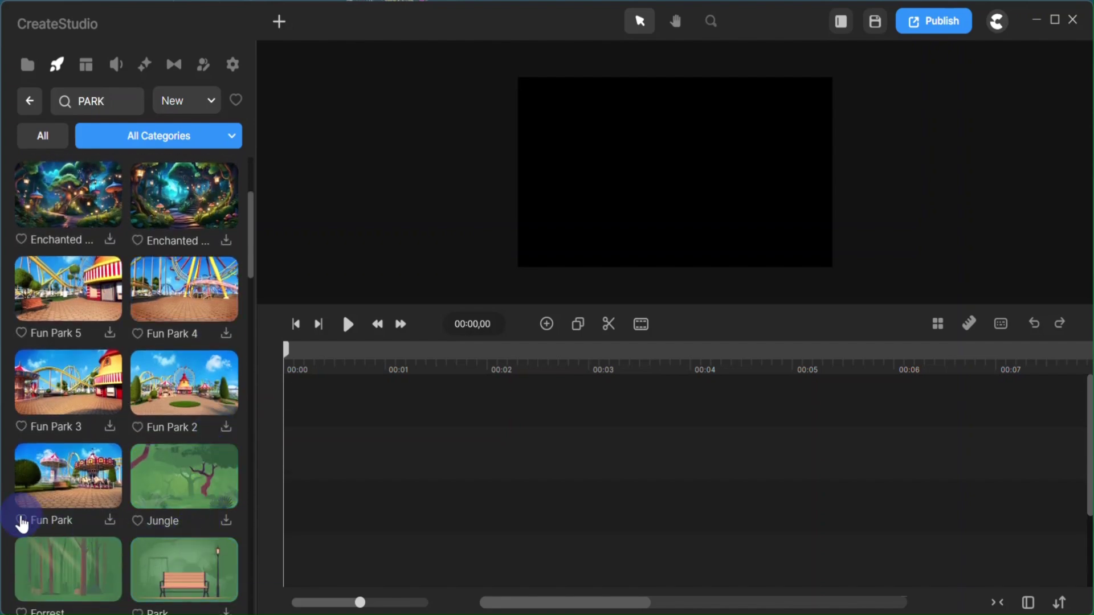
scroll(64, 413, down, 7)
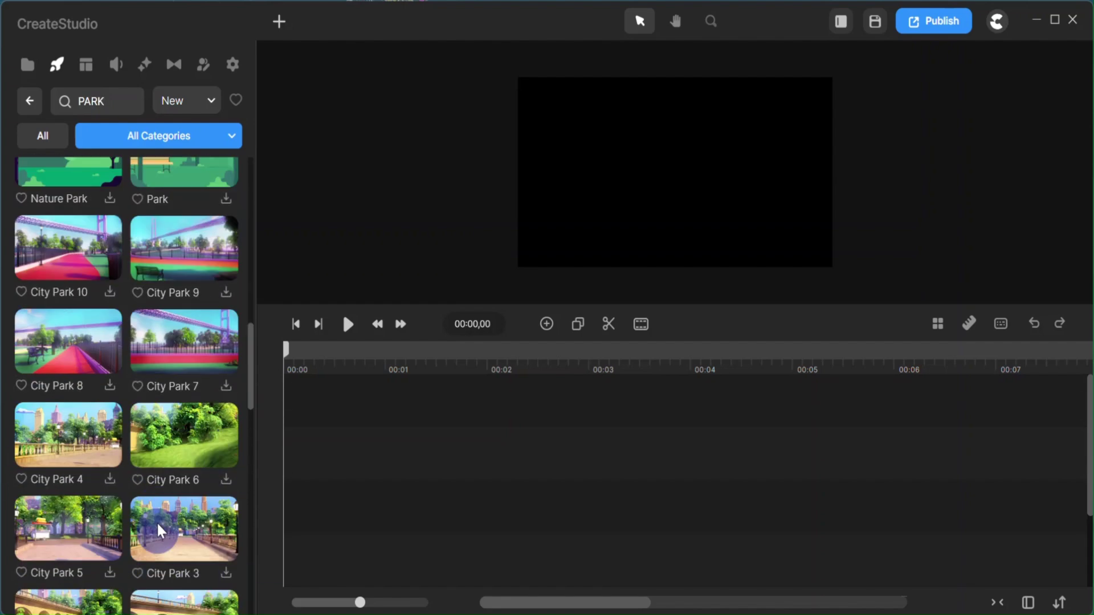
scroll(156, 522, up, 10)
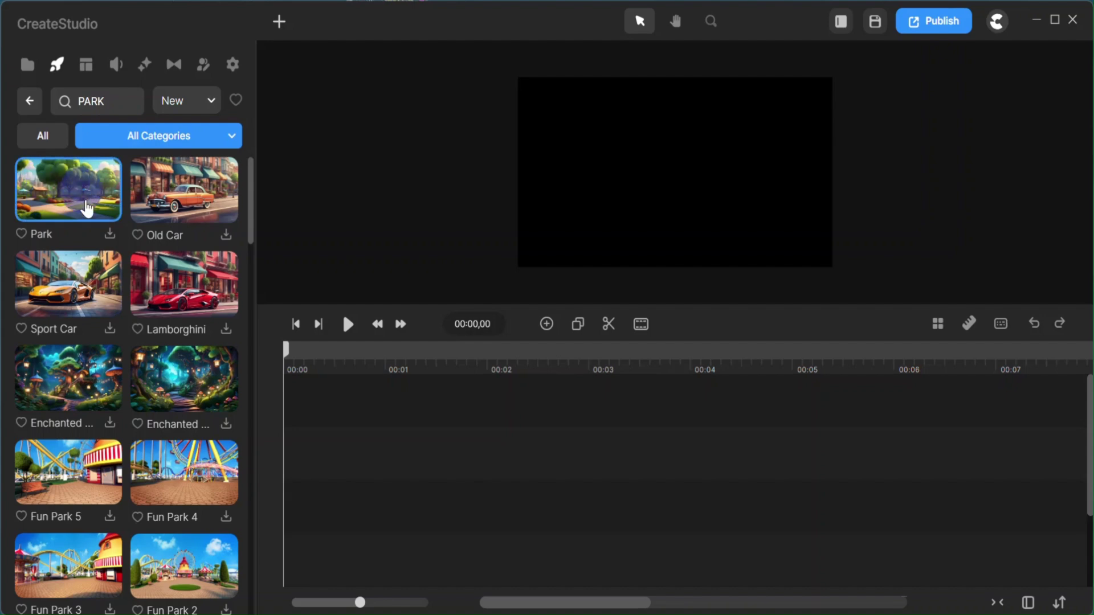
click(110, 235)
drag(112, 225, 588, 212)
click(480, 251)
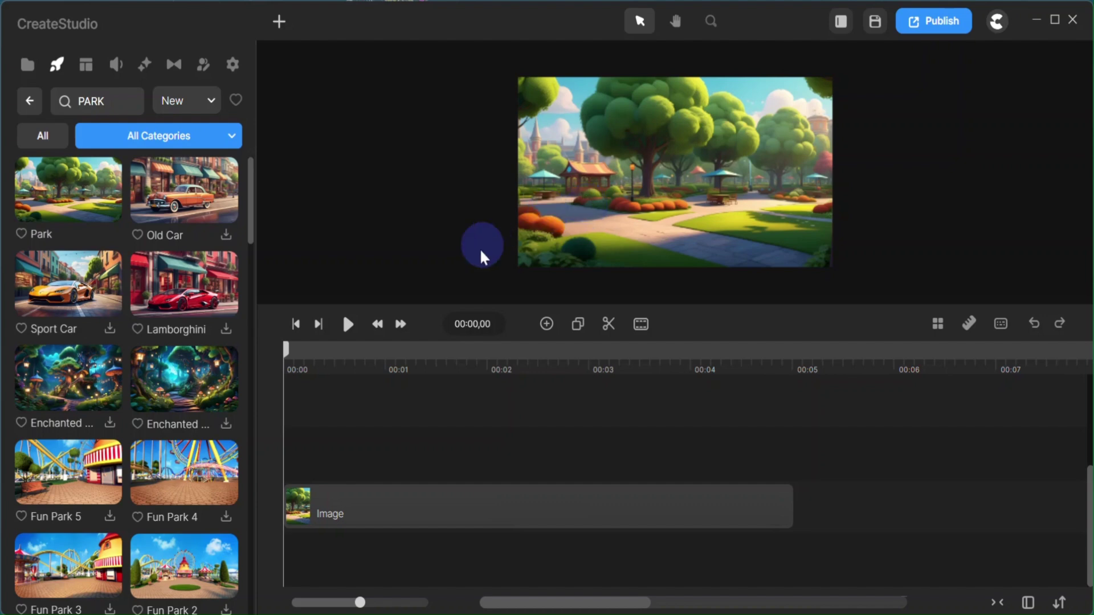
click(352, 334)
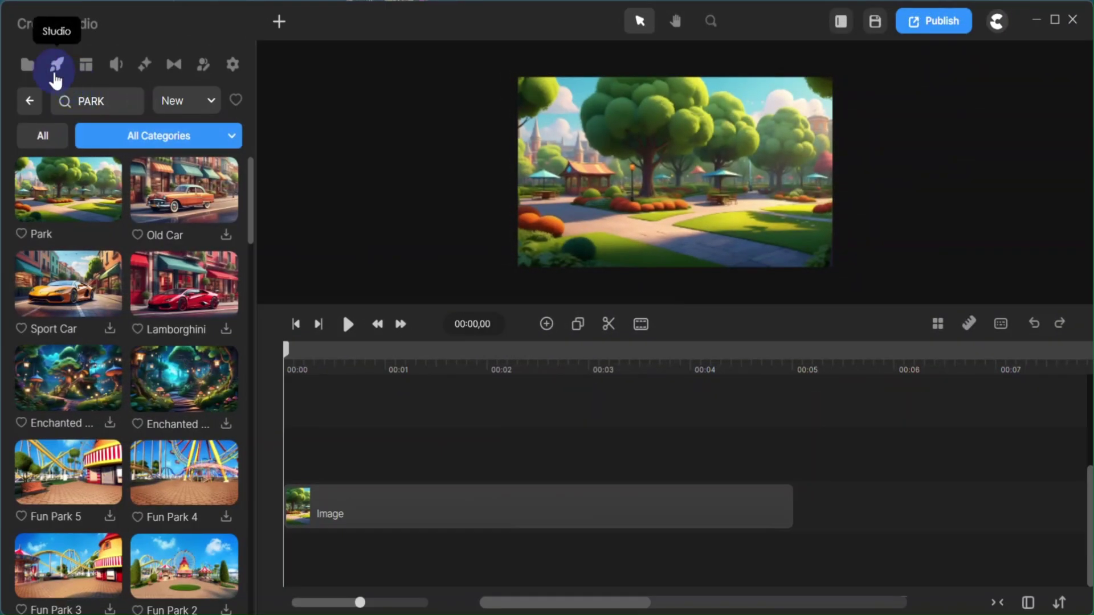
- Search the Characters library for BOY and look through the available characters
click(29, 97)
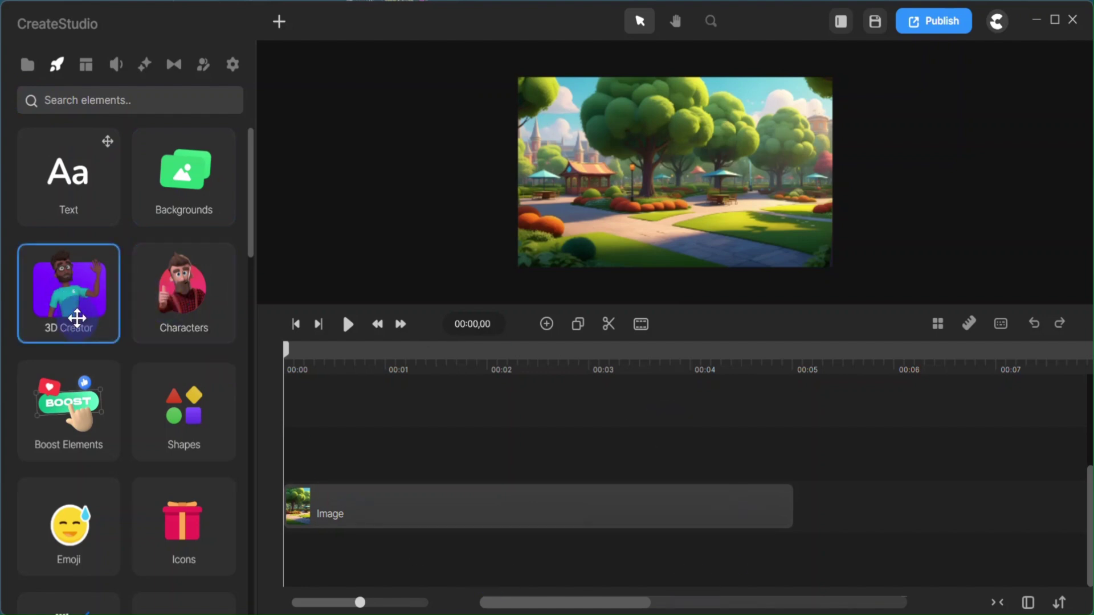
click(166, 302)
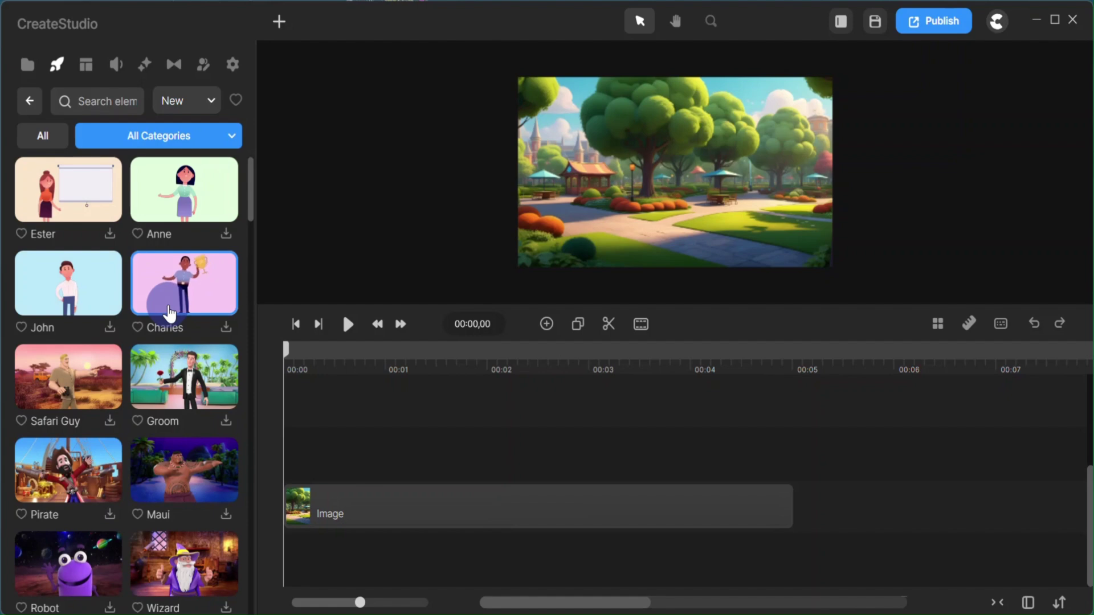
click(94, 101)
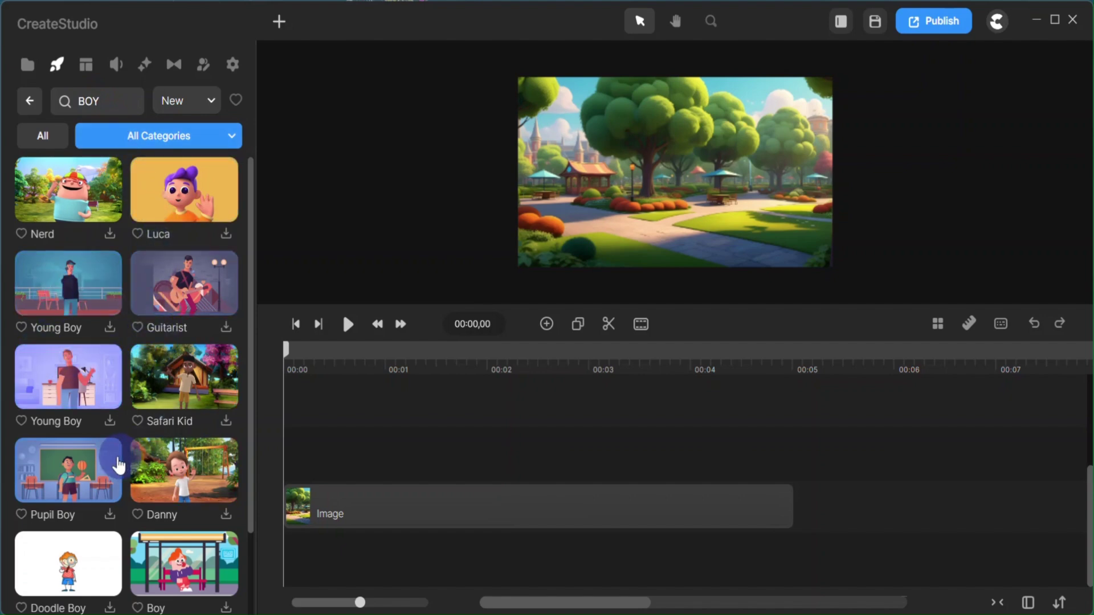
scroll(118, 464, down, 2)
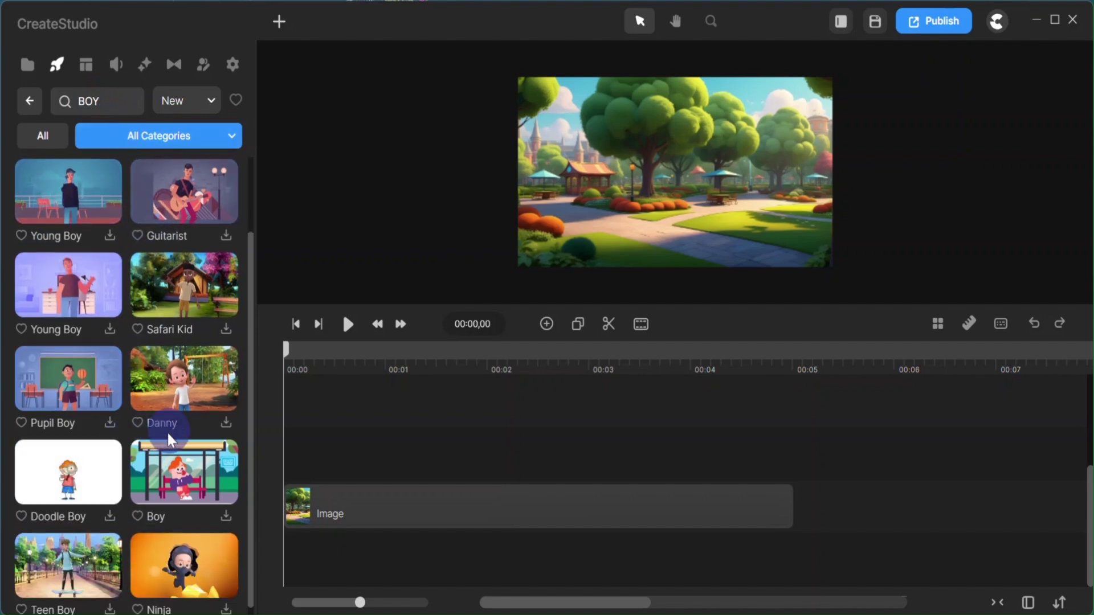
- Add the Danny character to the park scene, moving its clip and the playhead to the start of the timeline
click(169, 450)
scroll(220, 421, down, 2)
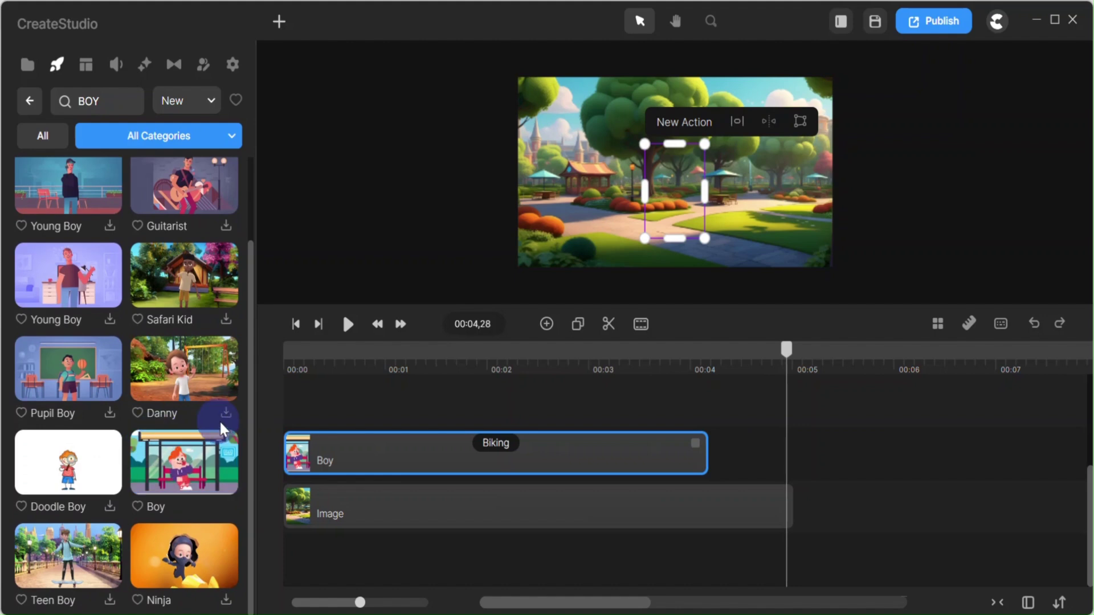
drag(220, 419, 618, 175)
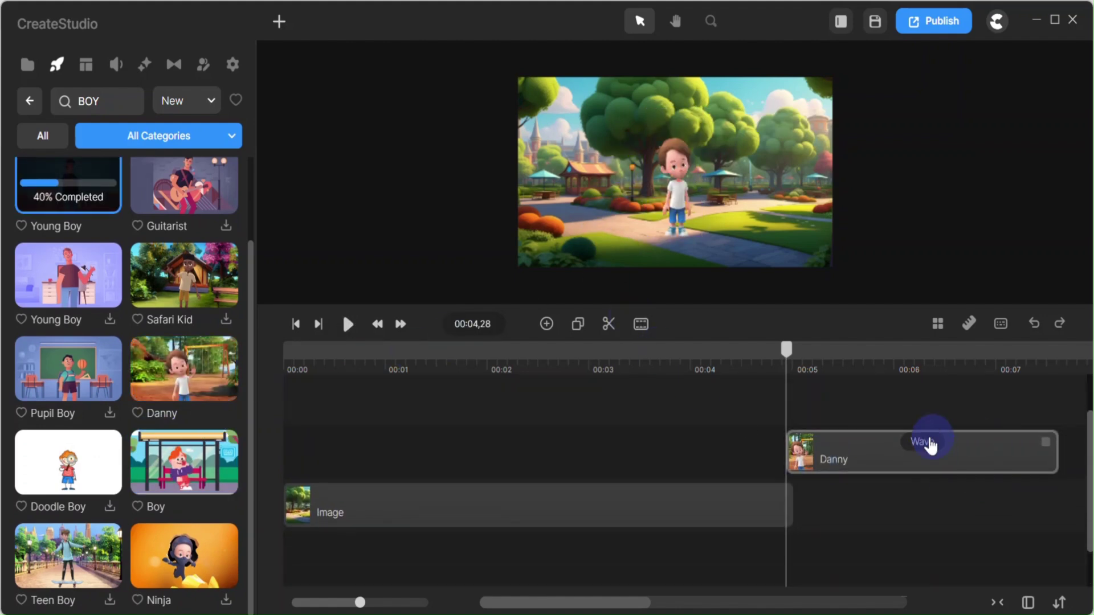
drag(880, 447, 375, 447)
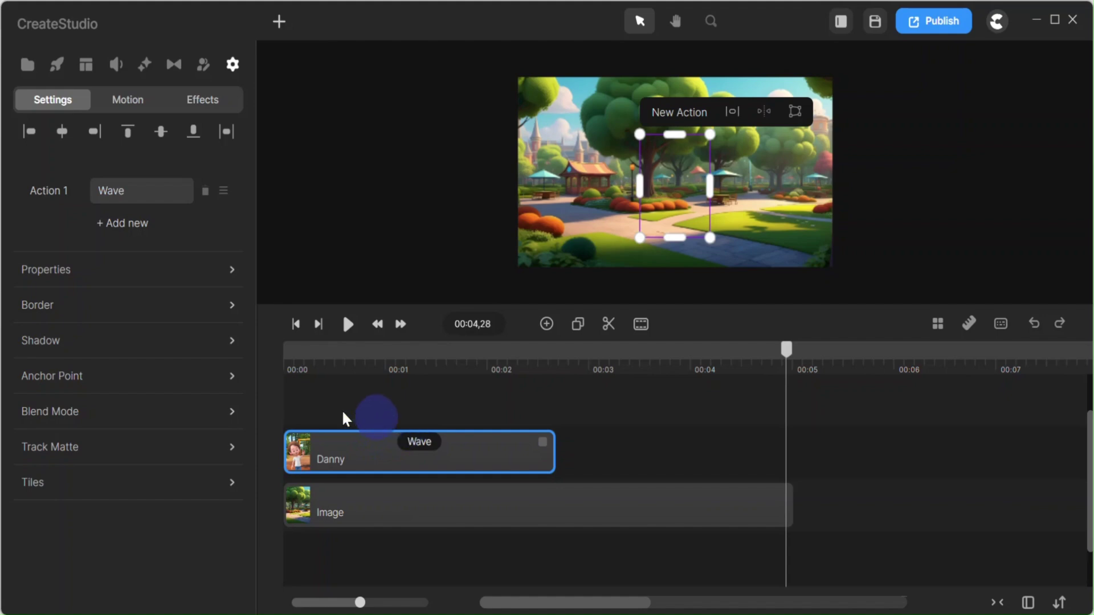
click(292, 354)
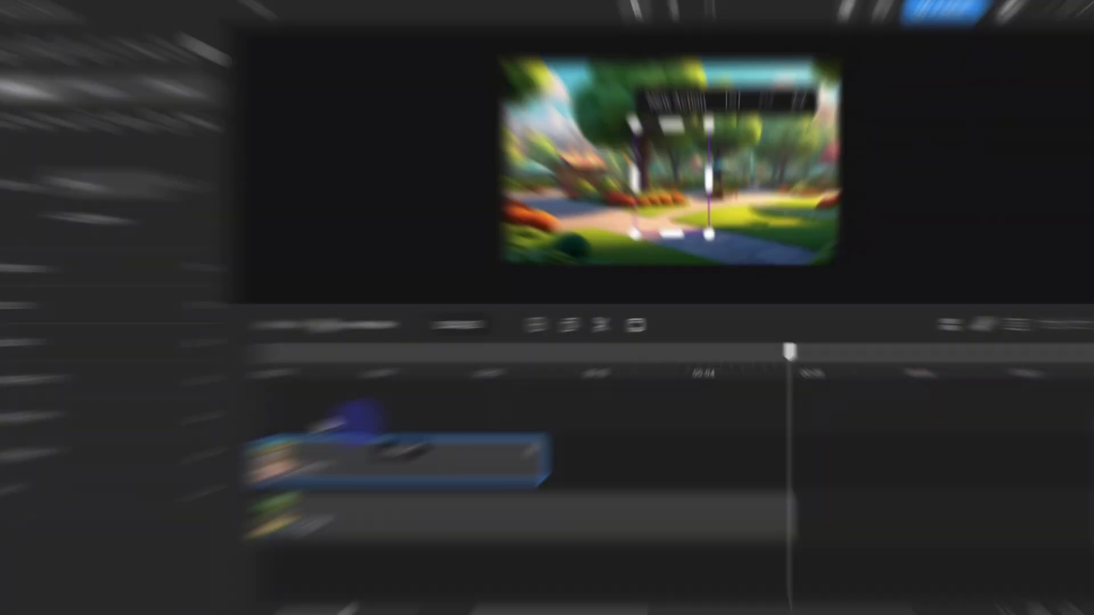
click(292, 361)
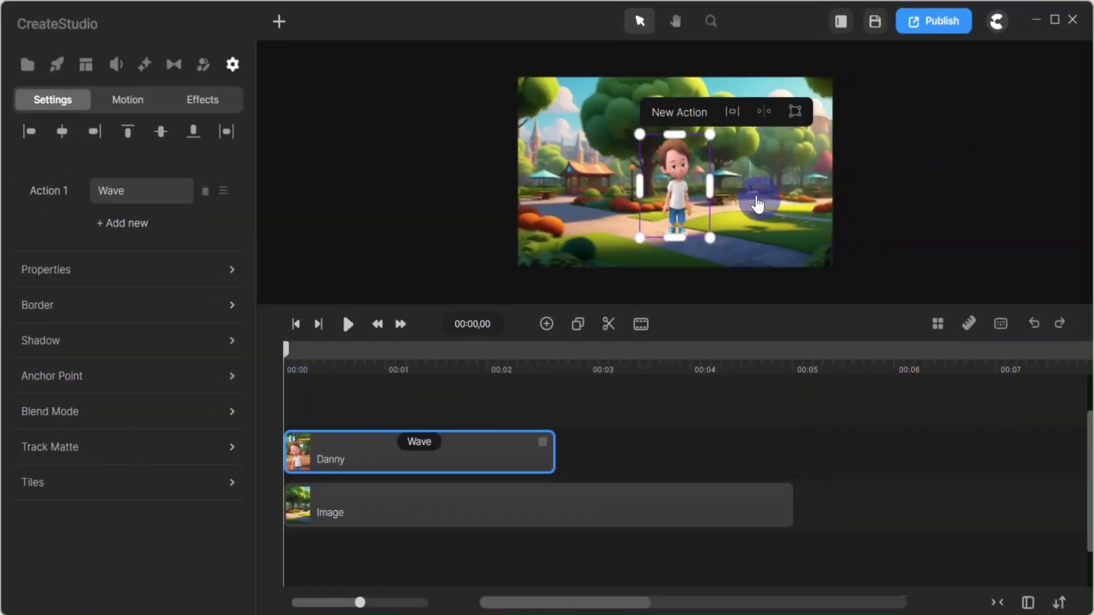
- Look through Danny's available actions and add Juggling Football after the Wave action
click(672, 117)
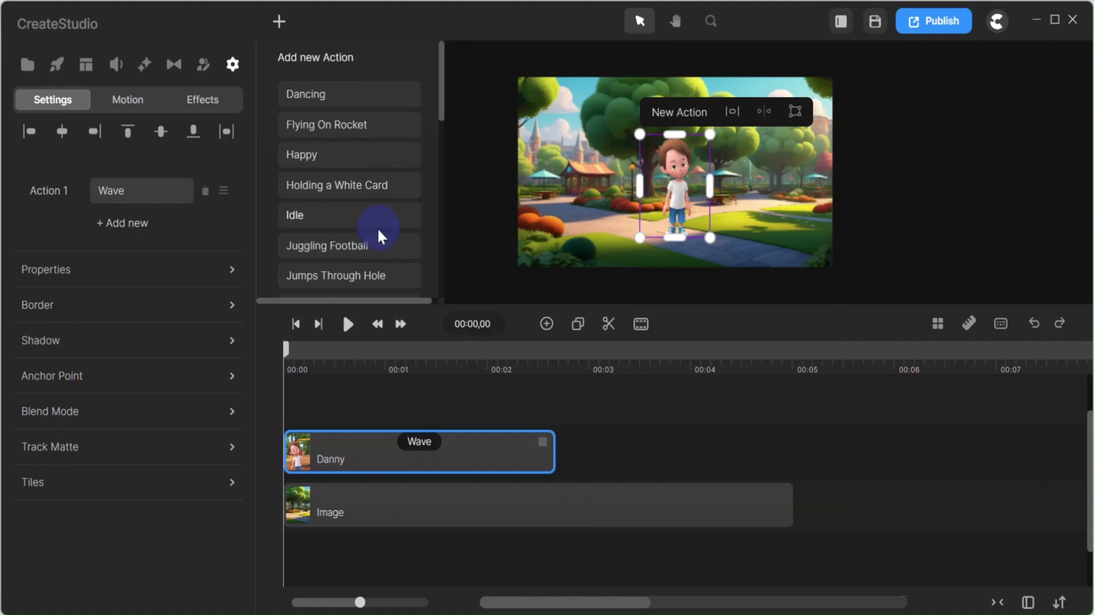
scroll(377, 228, down, 3)
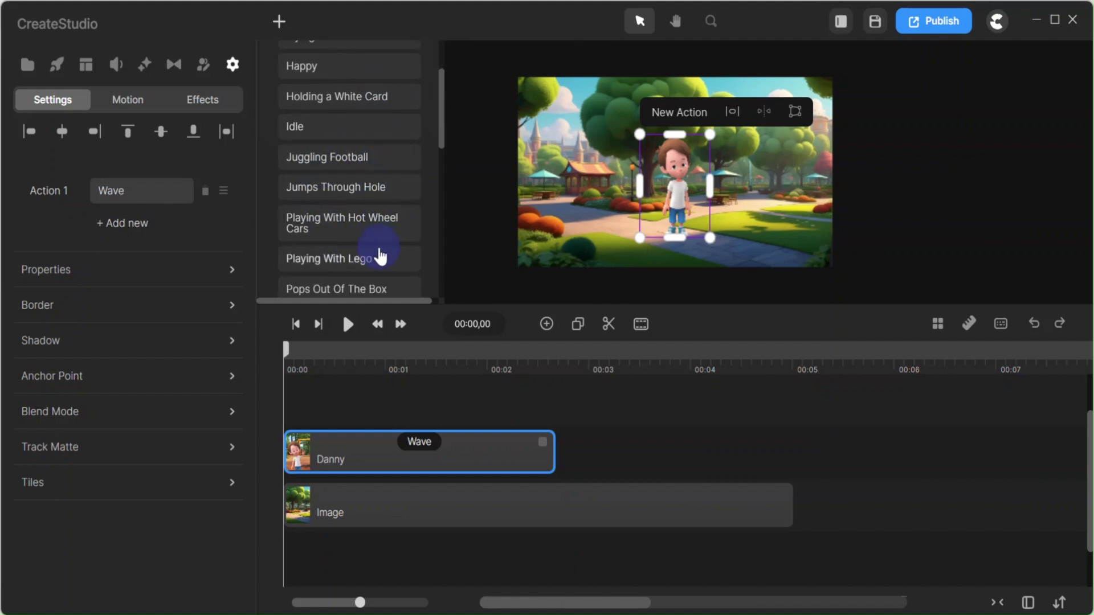
scroll(370, 245, down, 3)
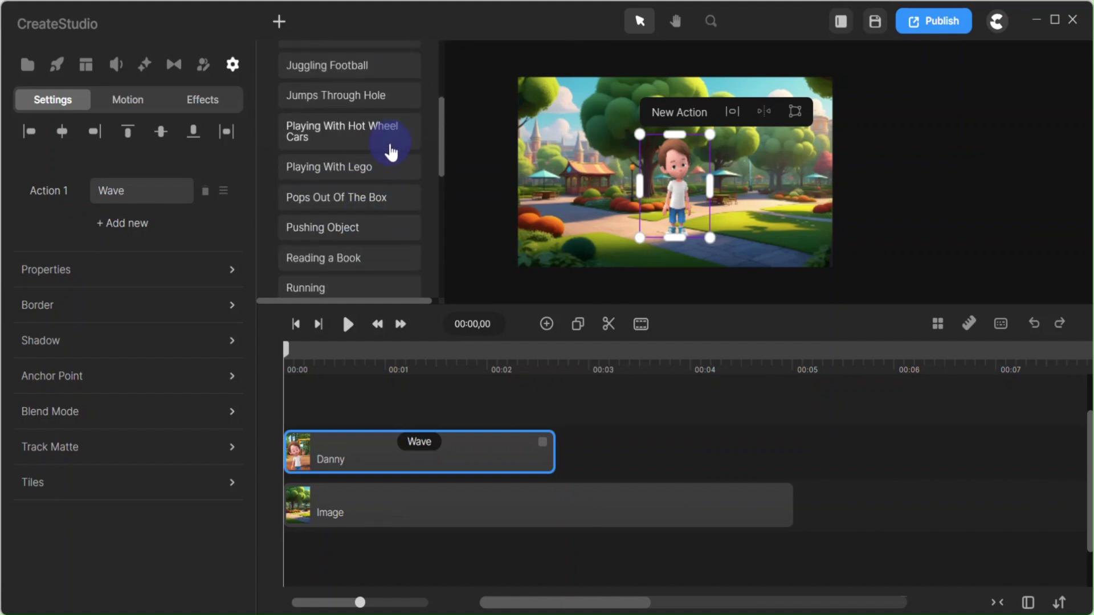
scroll(376, 182, down, 3)
scroll(358, 222, down, 3)
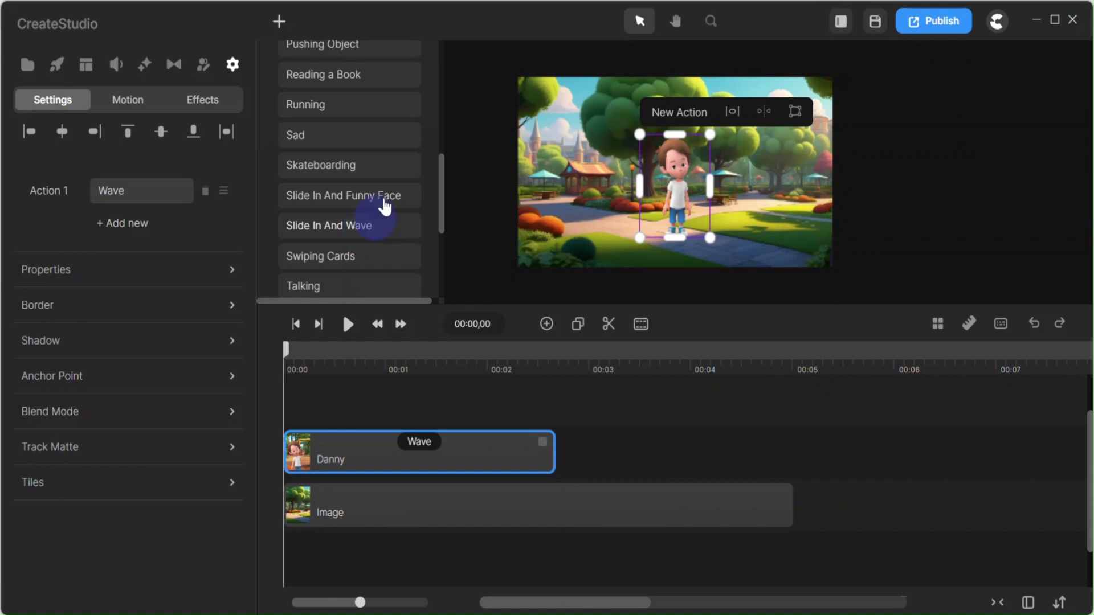
scroll(382, 220, down, 3)
scroll(364, 199, down, 3)
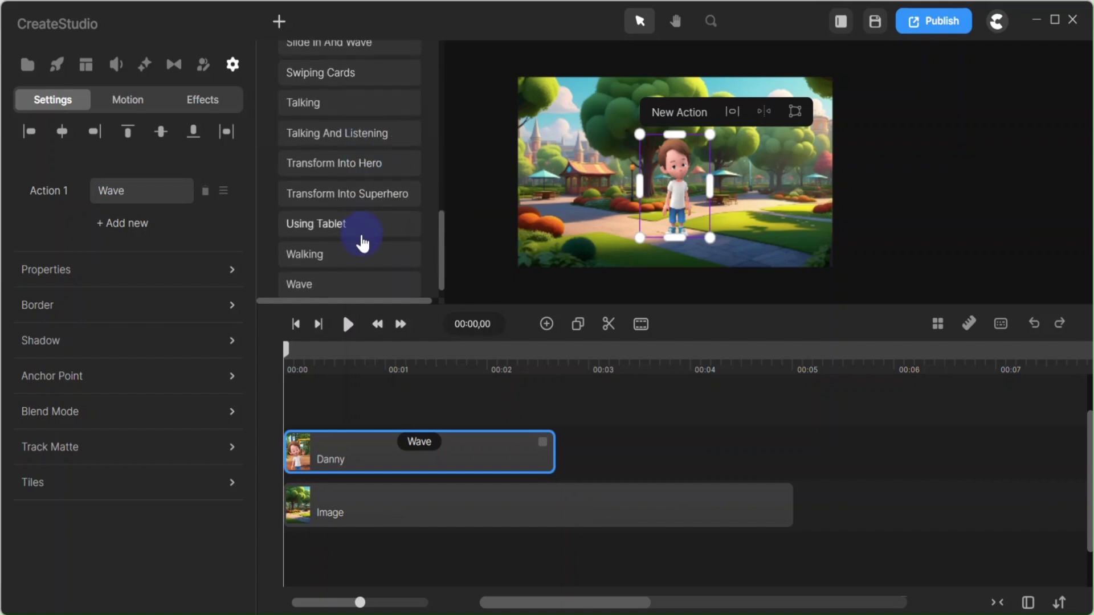
scroll(365, 236, up, 15)
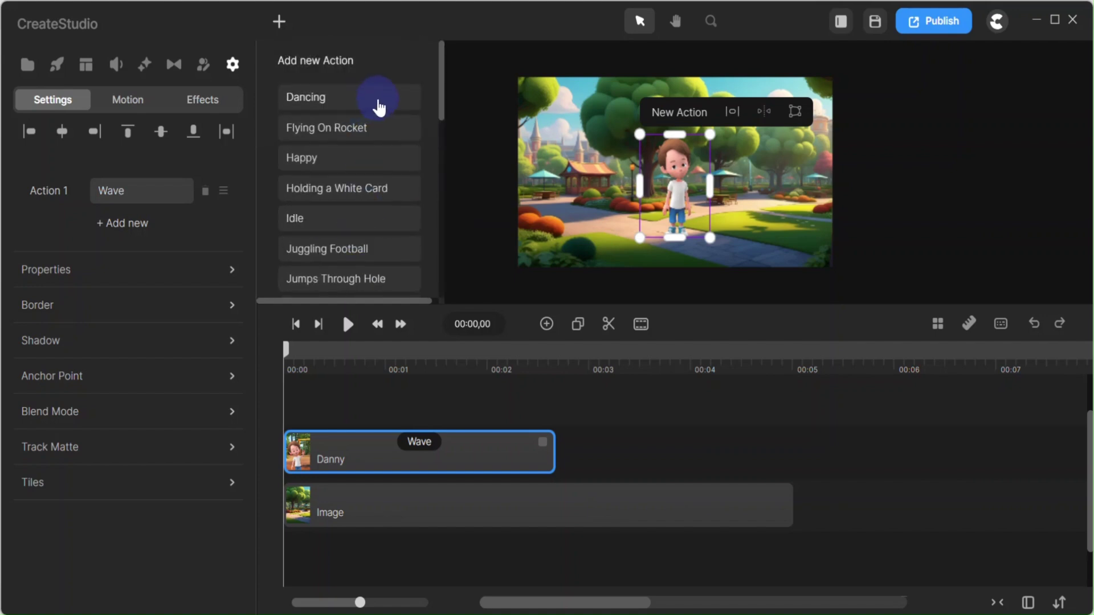
scroll(378, 247, down, 3)
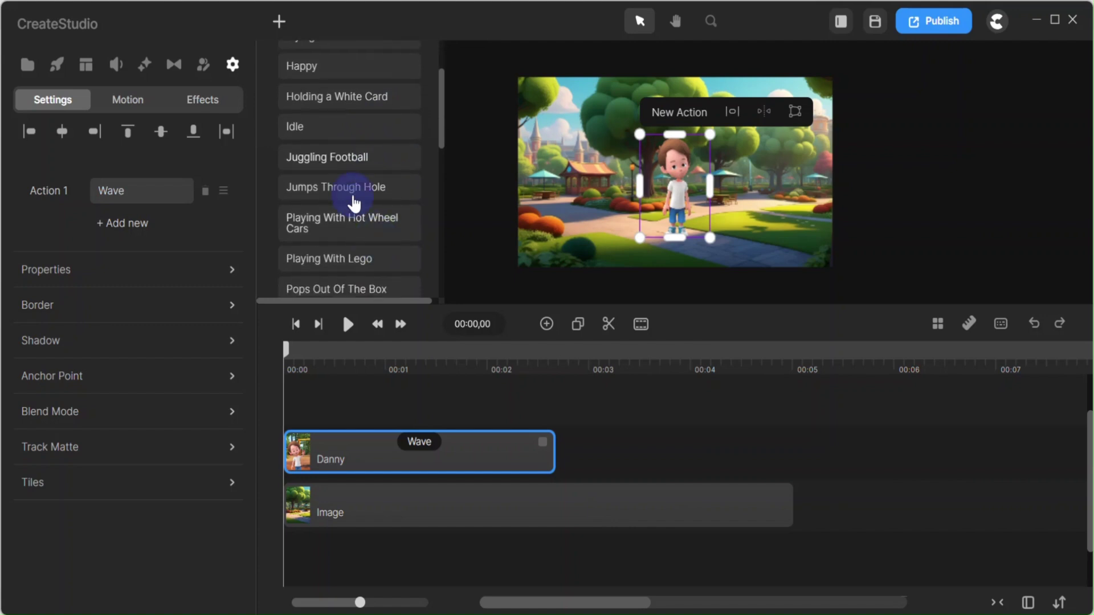
click(342, 165)
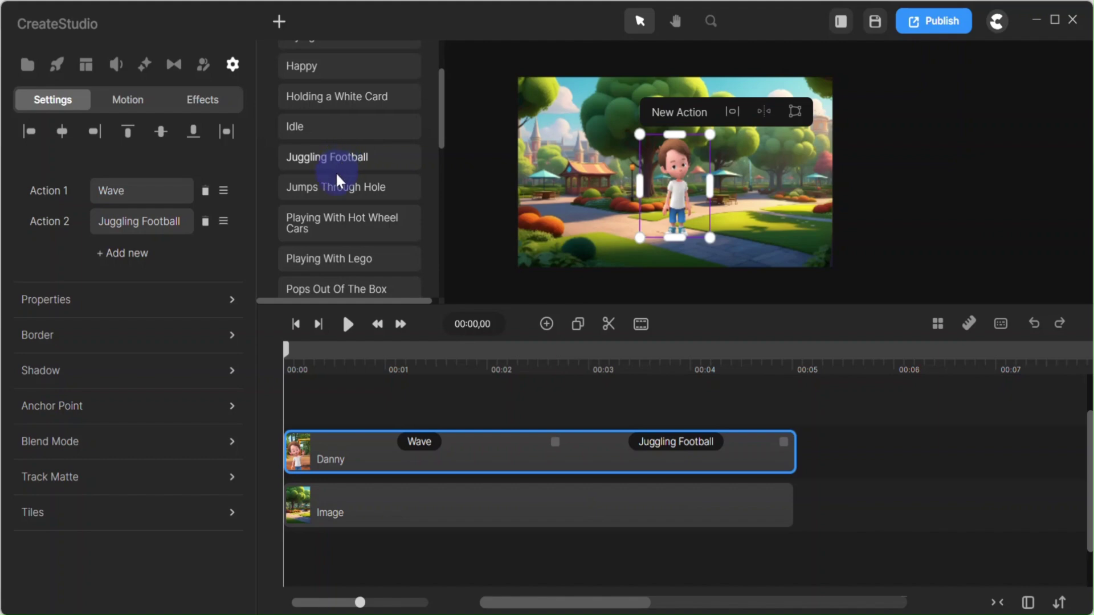
- Play the scene from the beginning to check Danny's Wave and Juggling Football actions
click(347, 326)
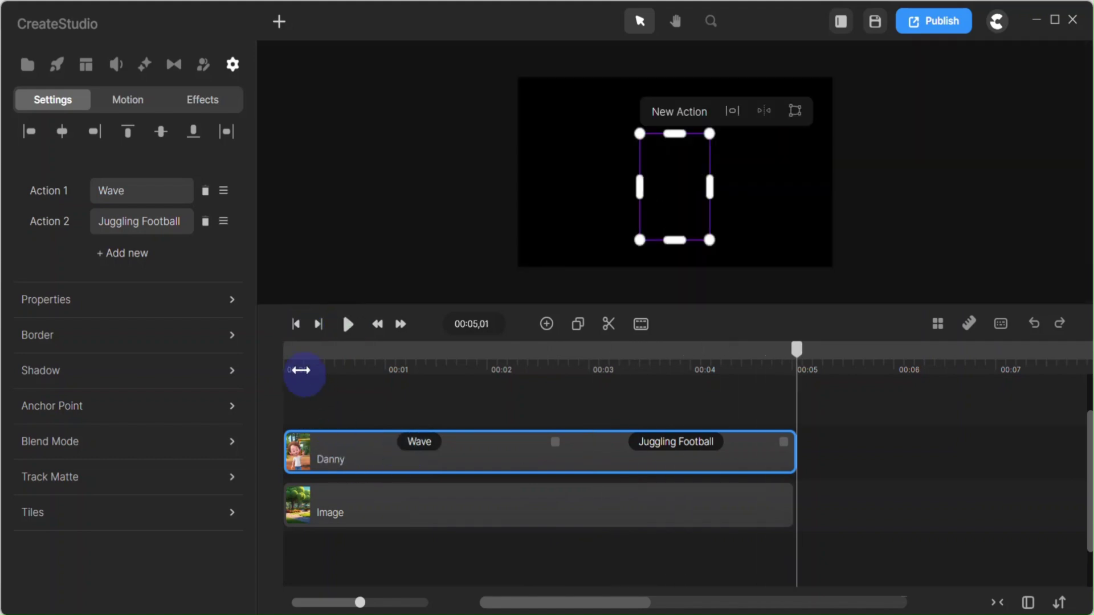
click(296, 323)
click(344, 326)
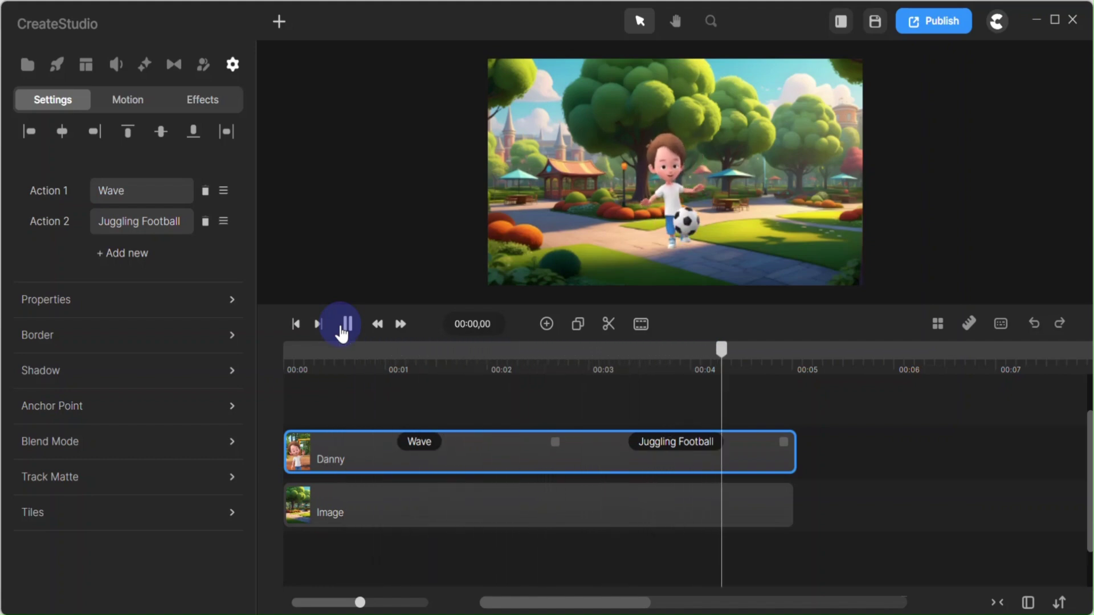
click(345, 325)
- Delete Danny's Wave action and extend Juggling Football to about the end of the park background clip, previewing from the start
click(422, 443)
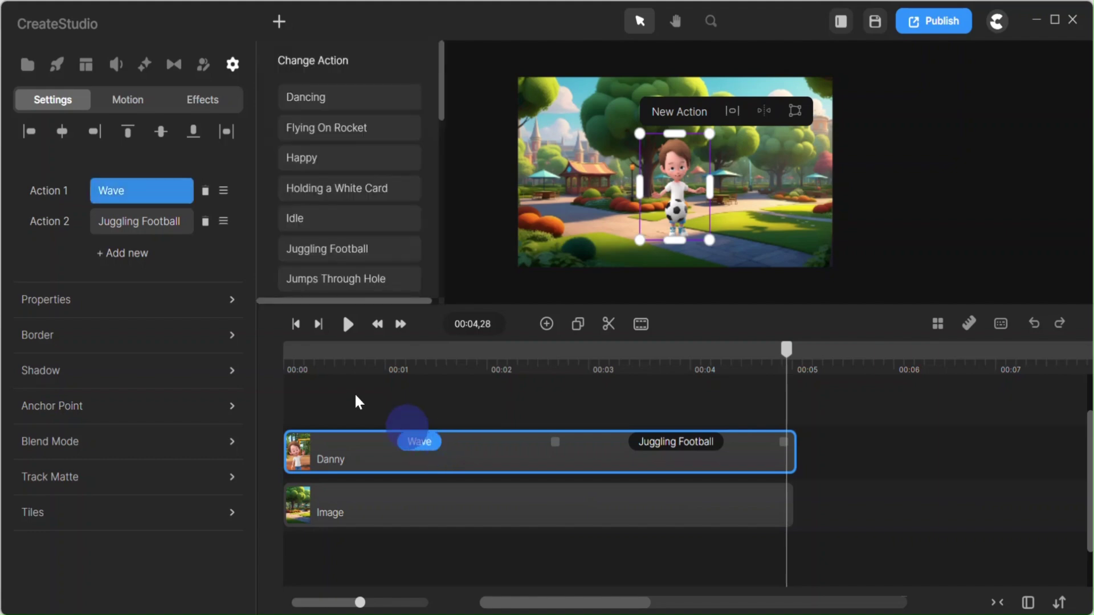
click(205, 191)
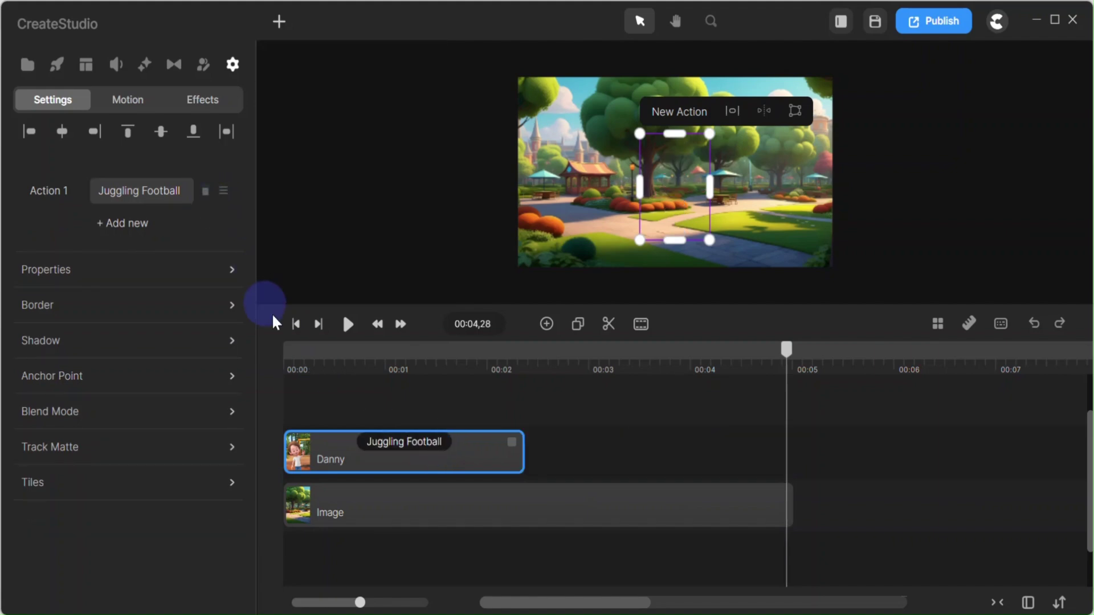
click(444, 442)
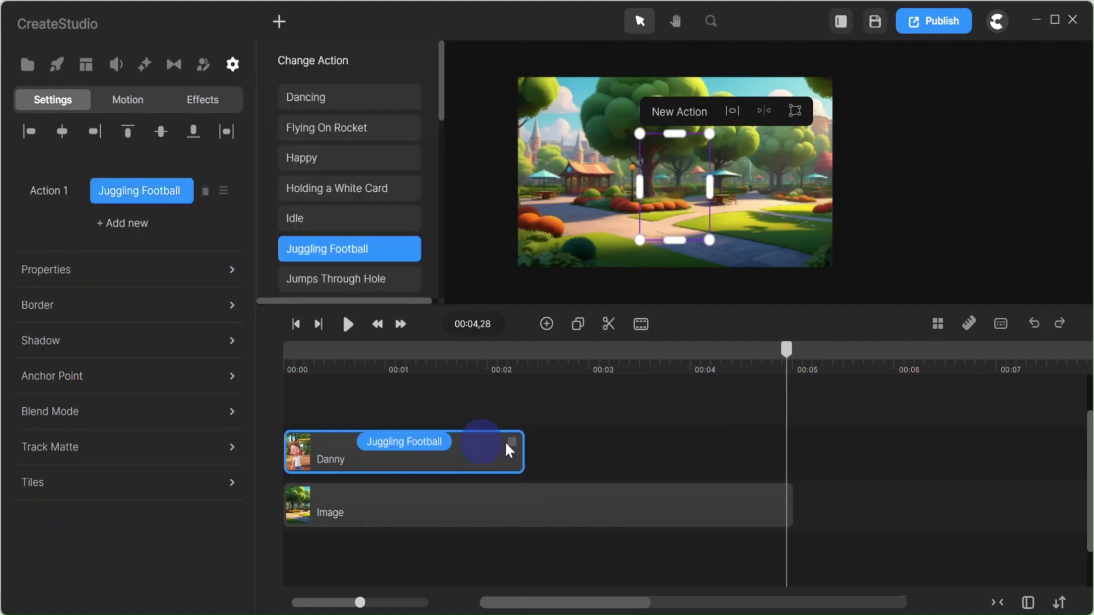
drag(517, 440, 779, 447)
click(296, 323)
click(348, 324)
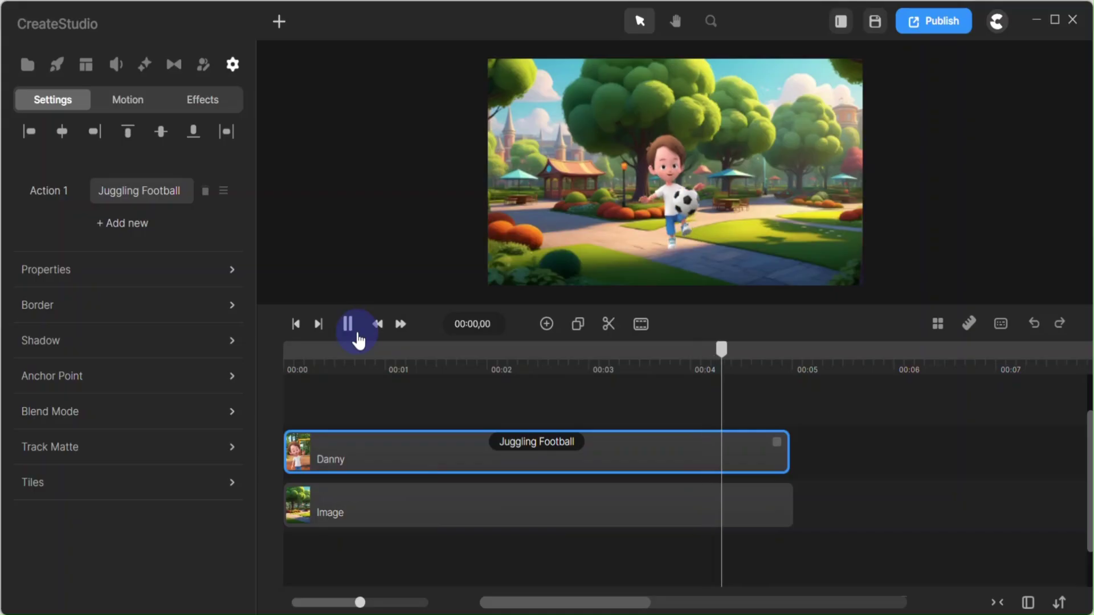
- Add the Young Boy character at the start of the timeline and place him at the left side of the park scene
click(358, 339)
click(56, 64)
click(296, 324)
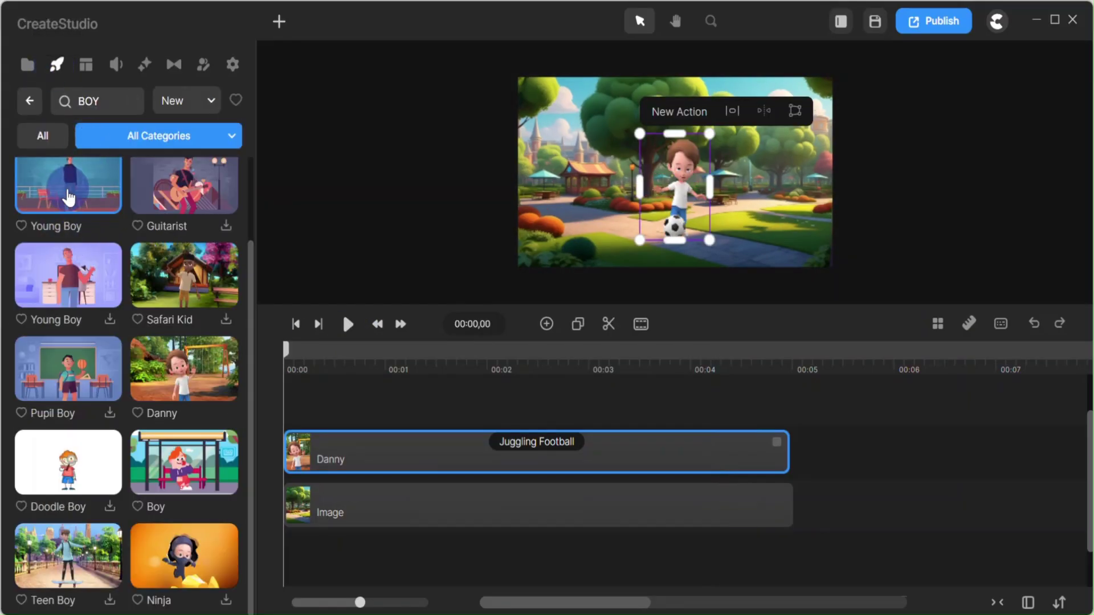
drag(416, 358, 315, 410)
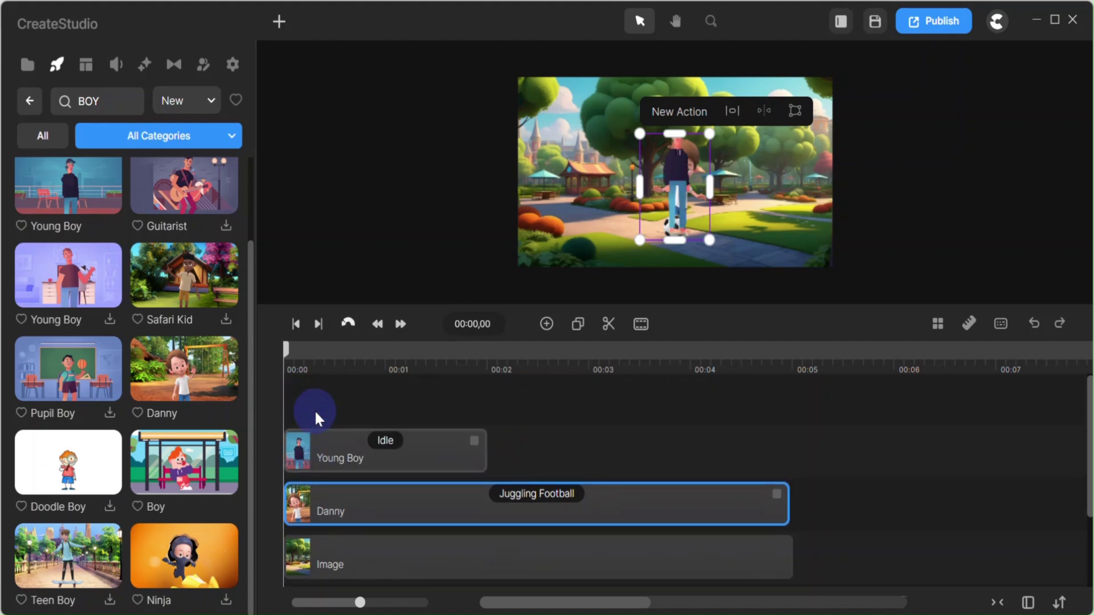
drag(672, 171, 574, 159)
- Add a Dog Sitting action after Young Boy's Wave action, trying Dog Walking first, and preview it
click(596, 91)
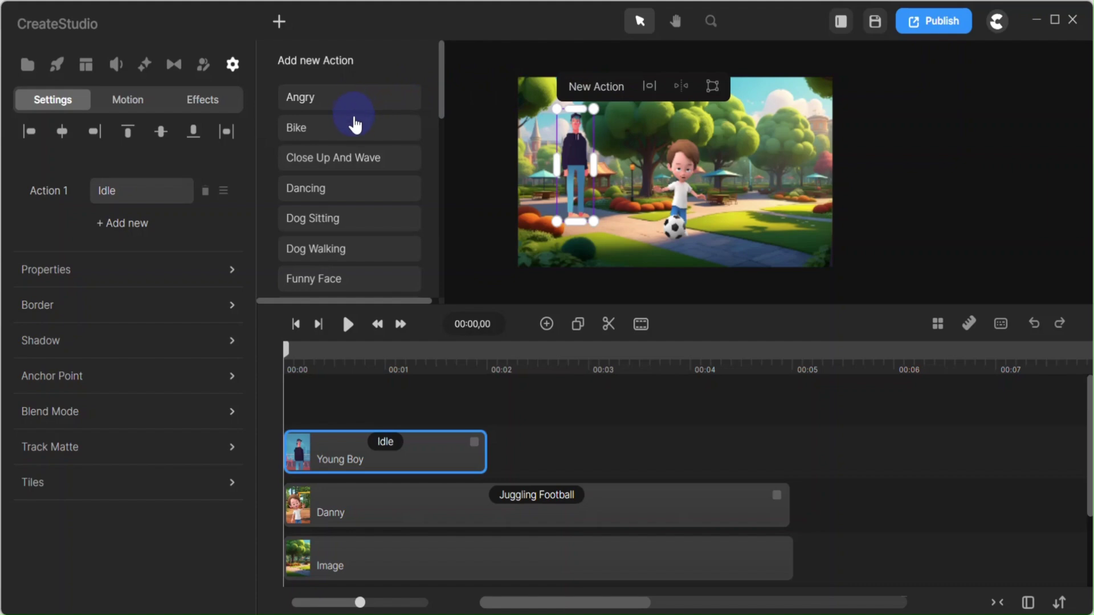
click(418, 258)
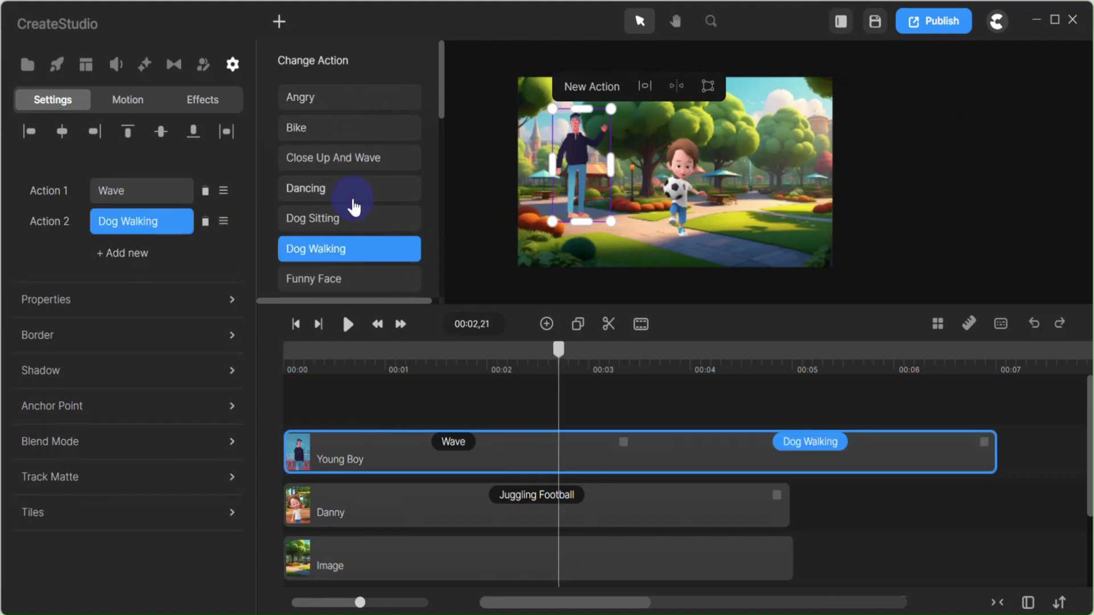
scroll(355, 207, down, 2)
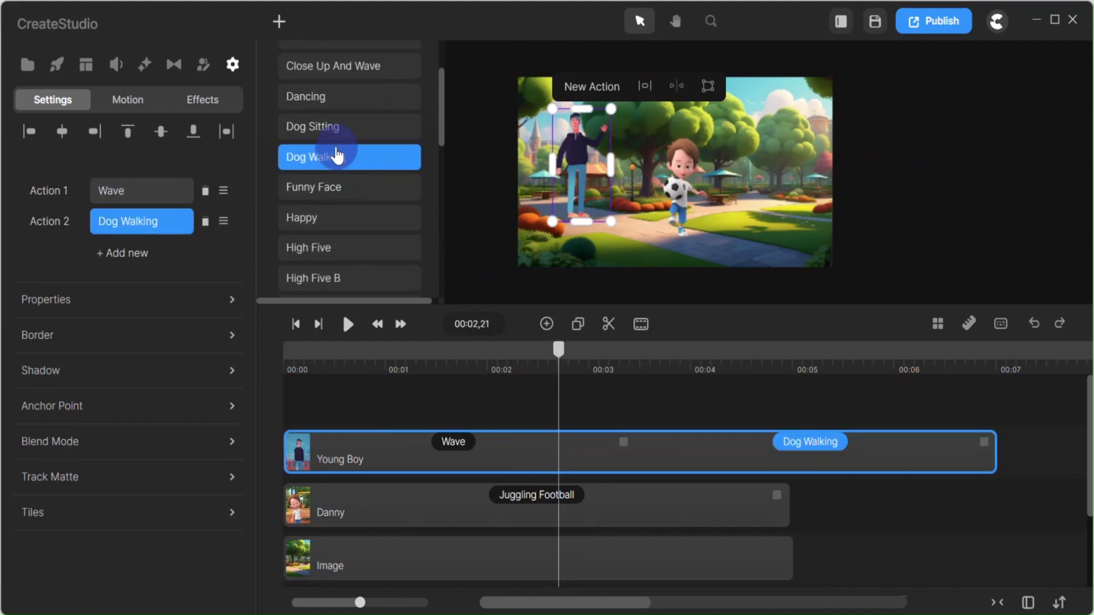
click(318, 127)
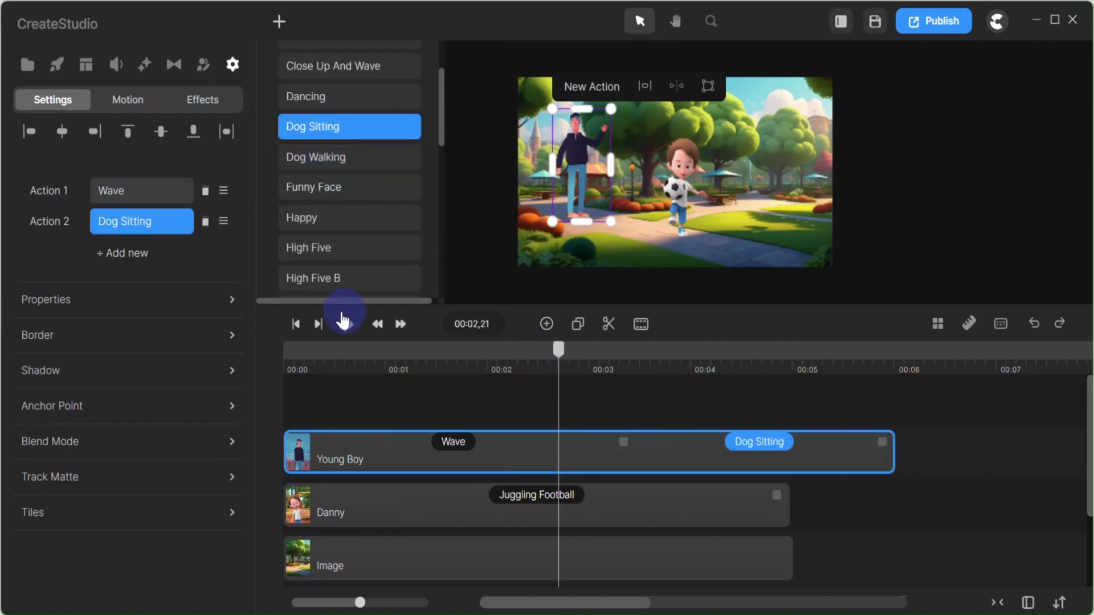
click(349, 325)
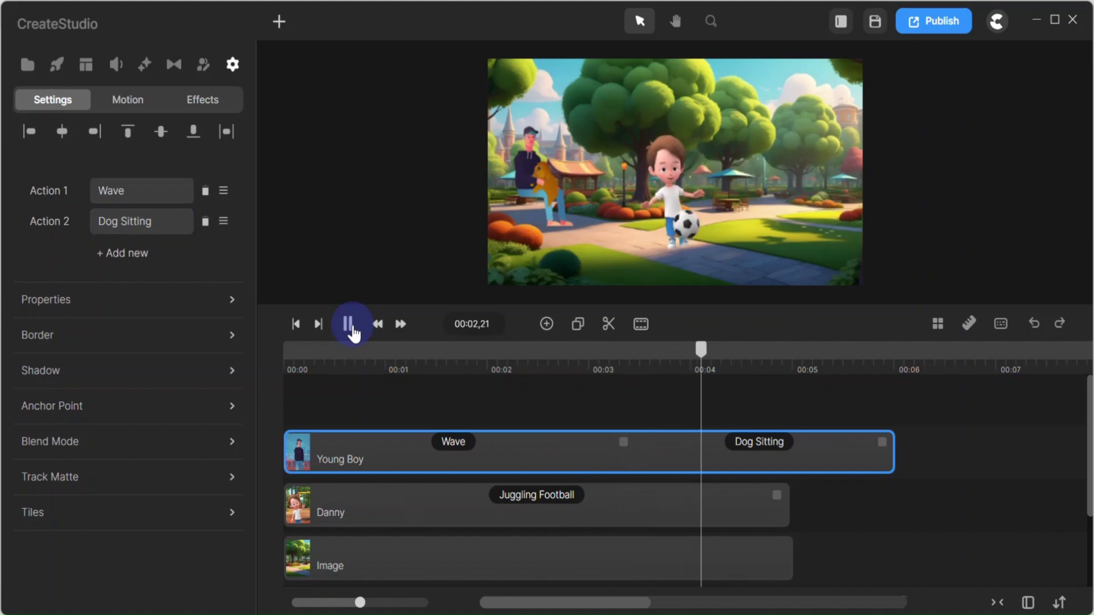
- Delete Young Boy's Wave action and extend Dog Sitting to the end of Danny's clip, previewing from the start
click(434, 453)
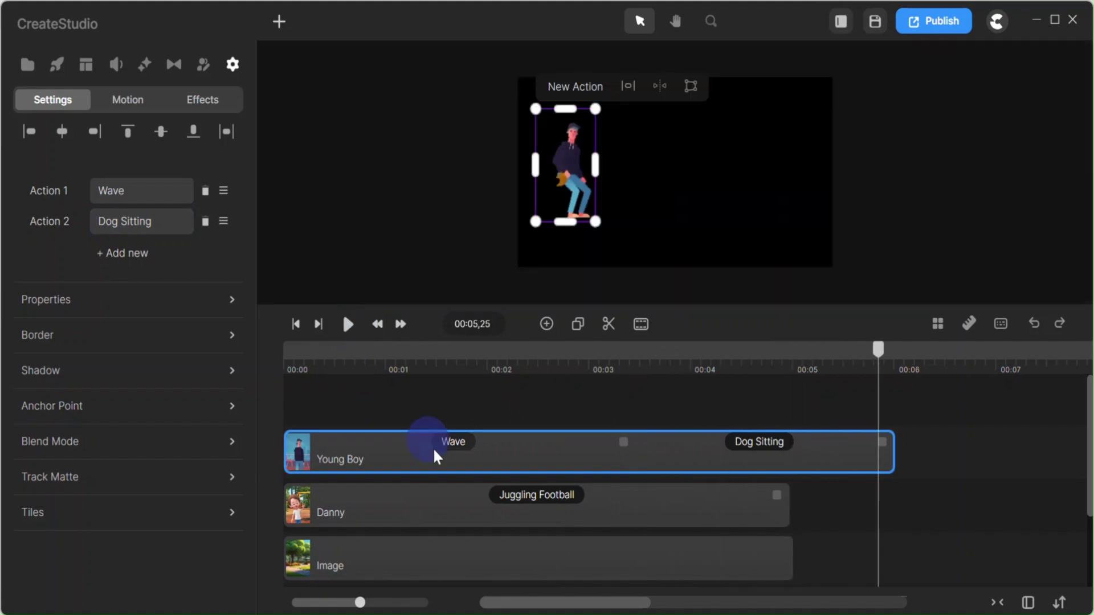
click(453, 443)
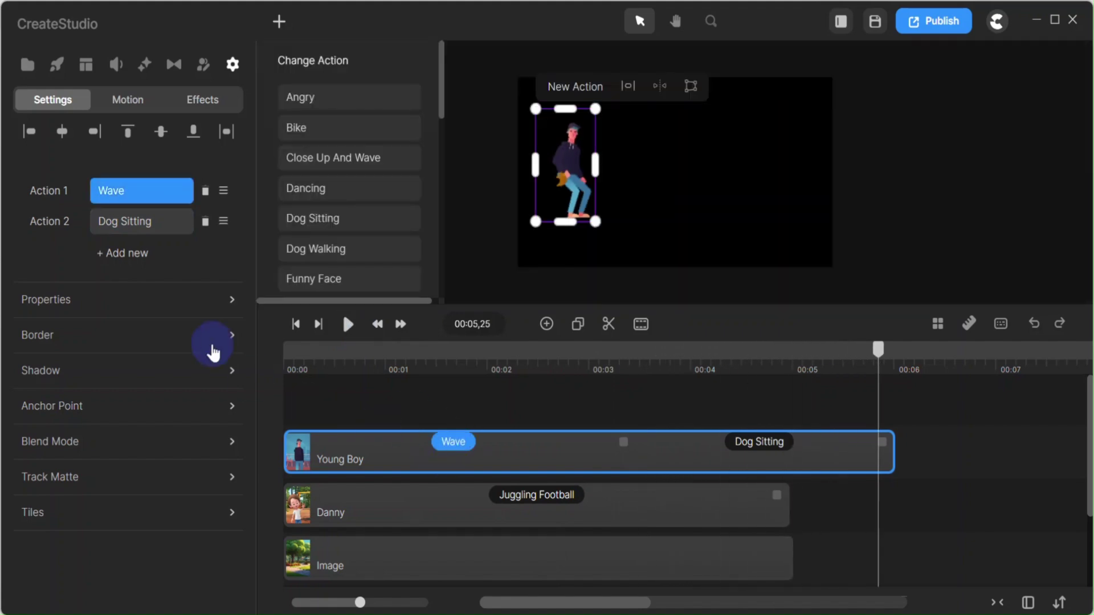
click(205, 192)
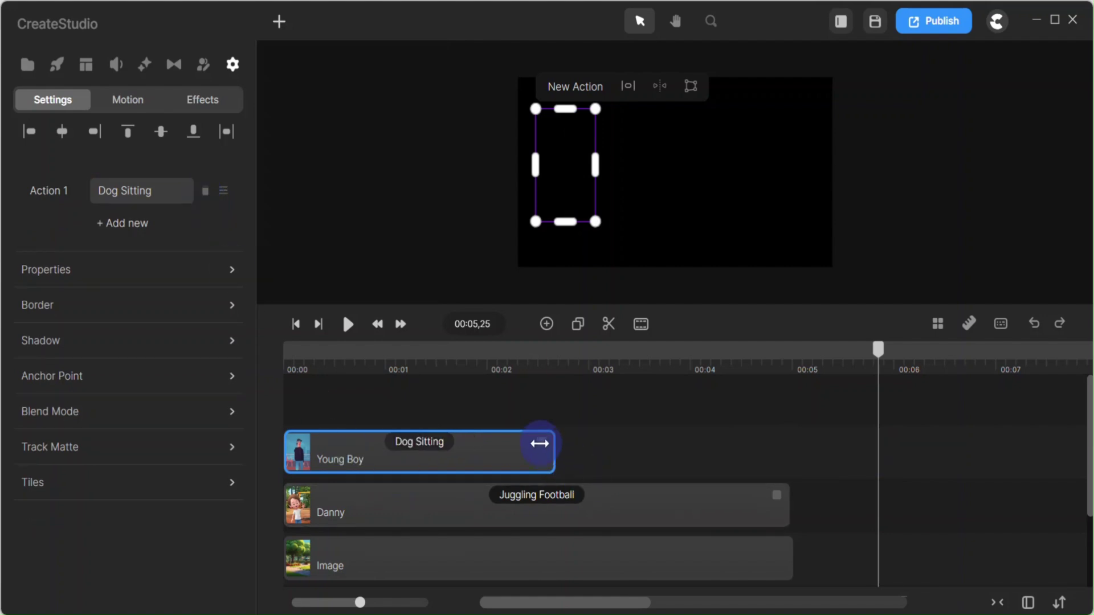
drag(539, 444, 775, 449)
click(296, 324)
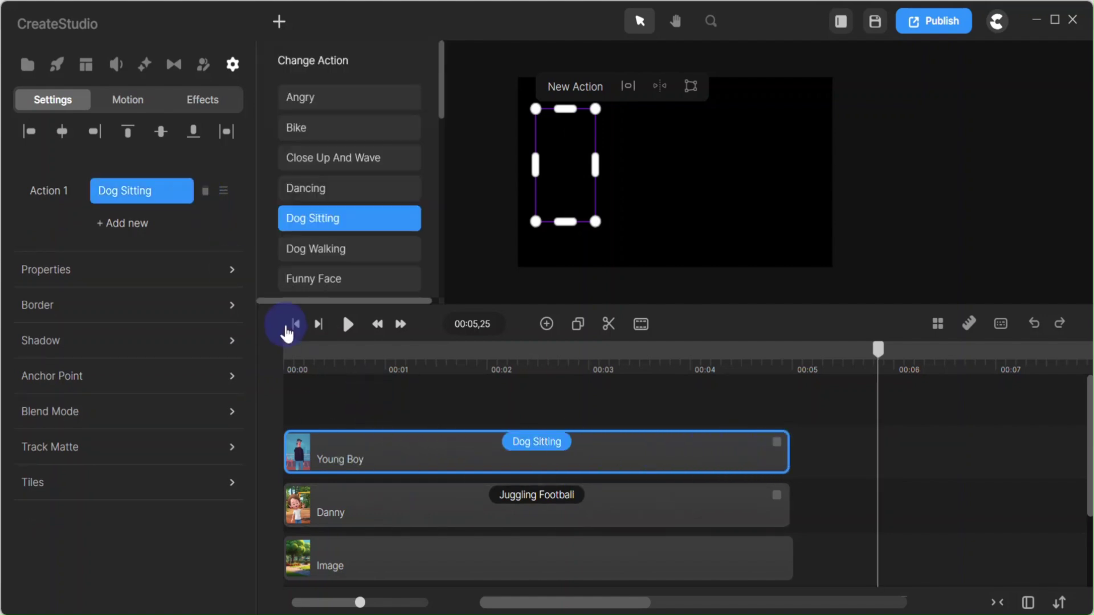
click(347, 324)
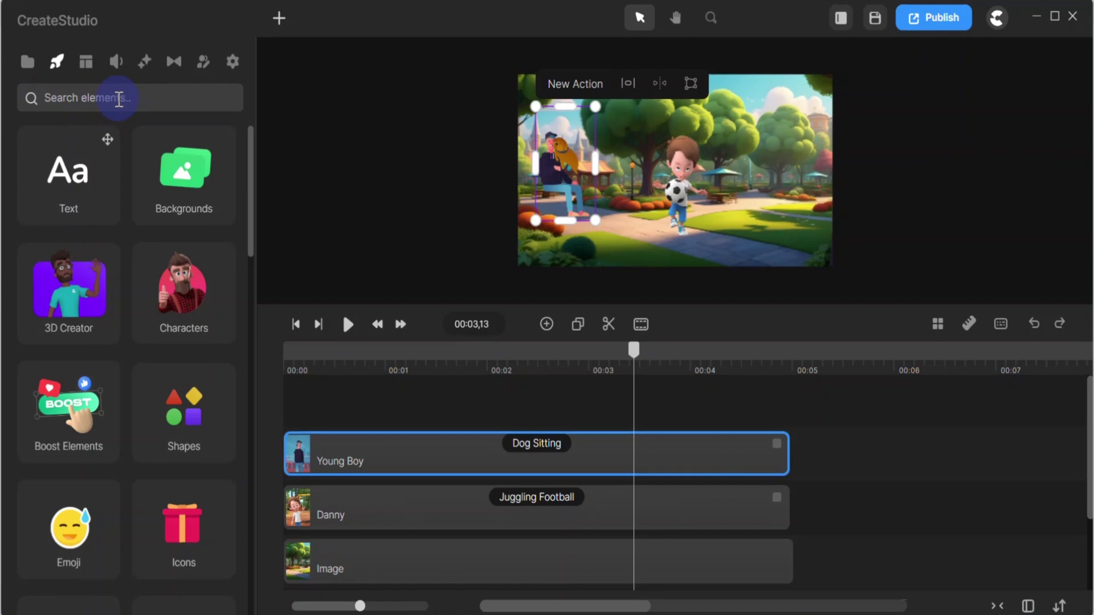
- Search the elements for BENCH and add the wooden park bench to the right side of the scene
key(Return)
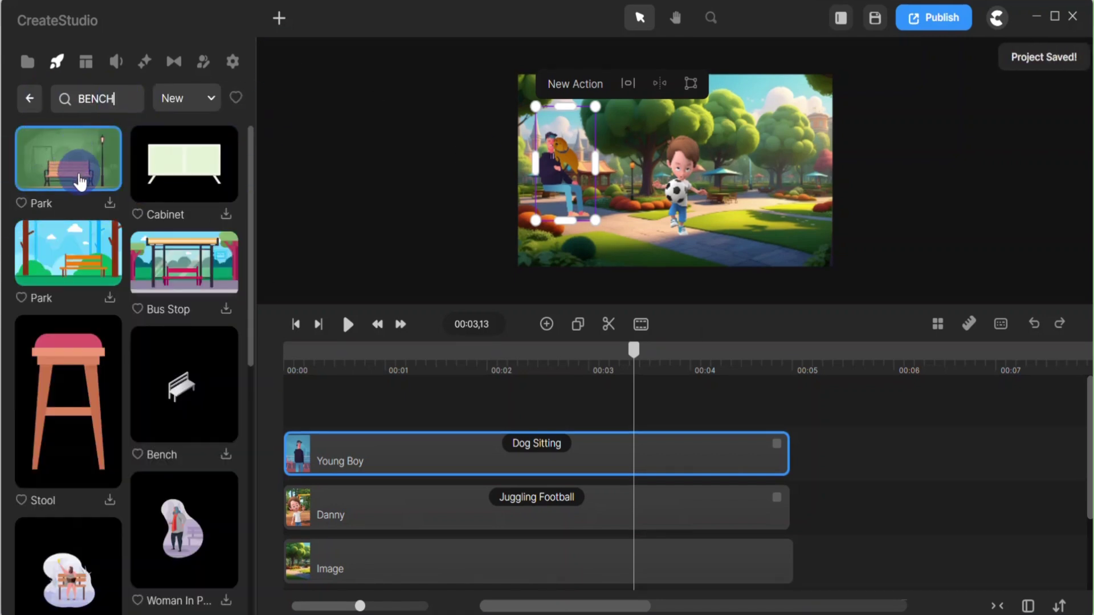
scroll(93, 404, down, 6)
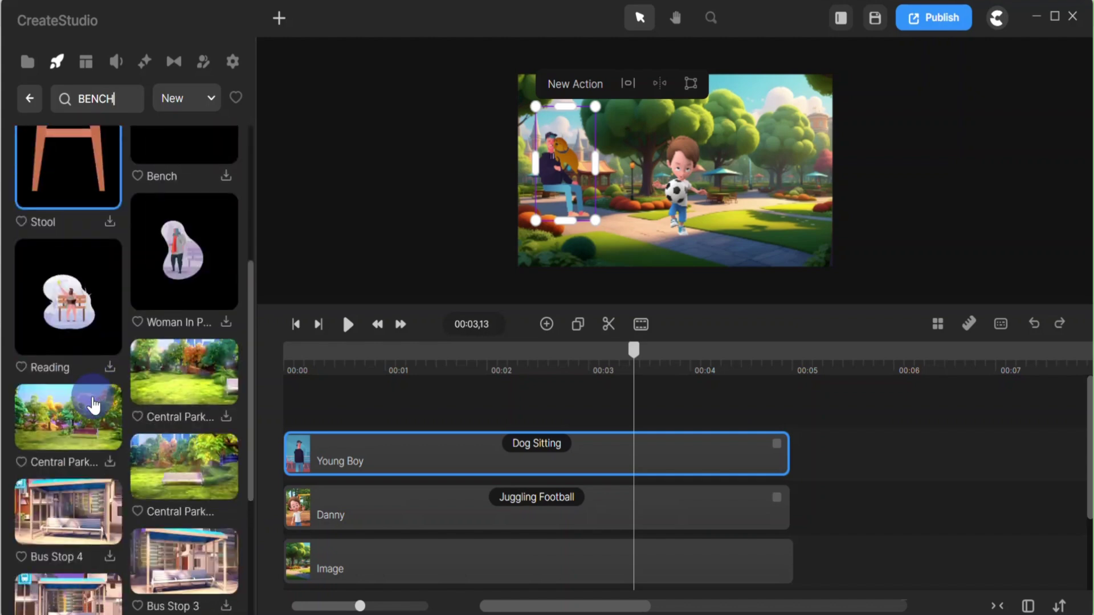
click(226, 603)
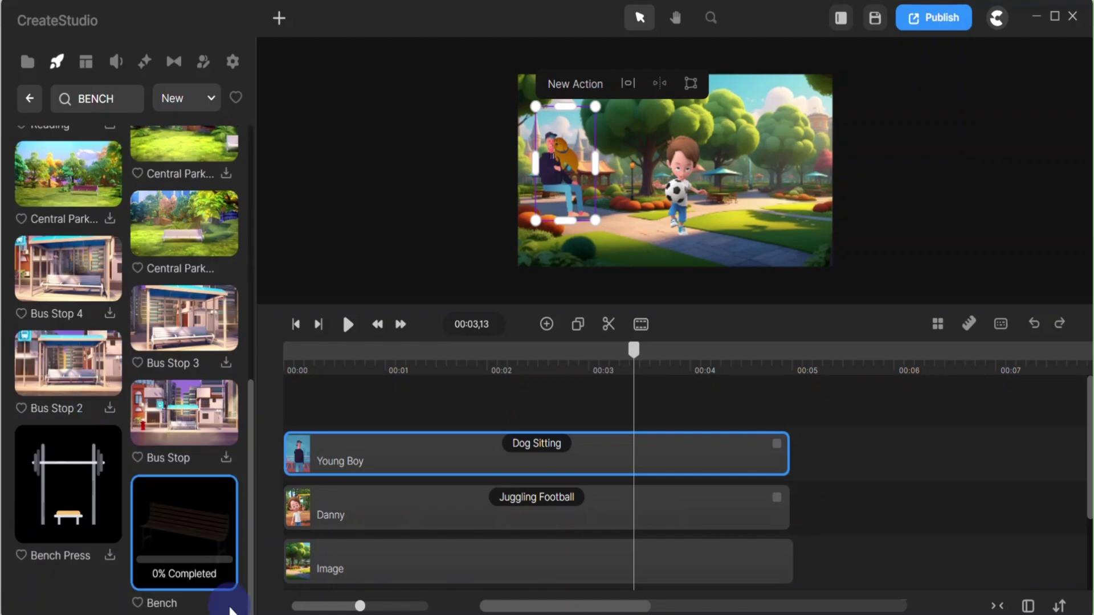
drag(183, 524, 758, 187)
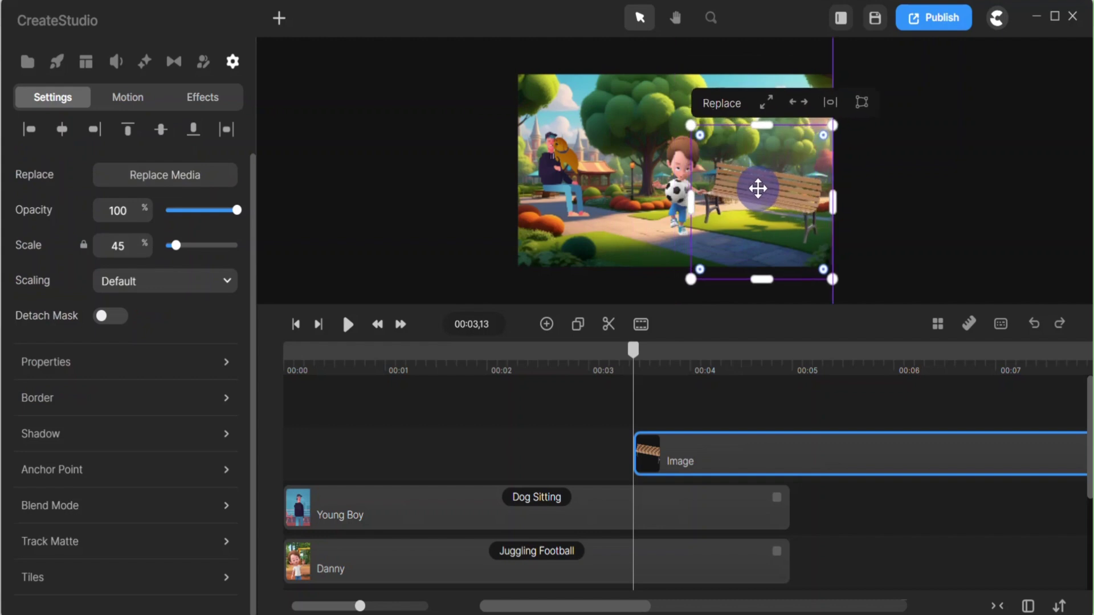
- Place Young Boy over the bench with his clip layered above it, and fit the bench clip from the timeline start to about 5 seconds
click(558, 170)
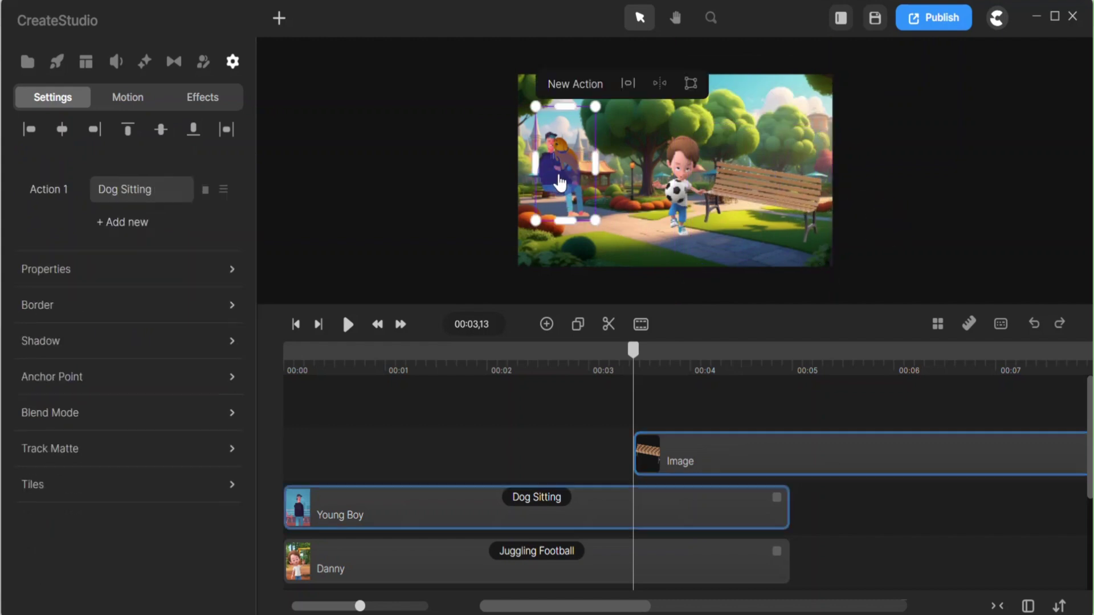
drag(559, 171, 762, 176)
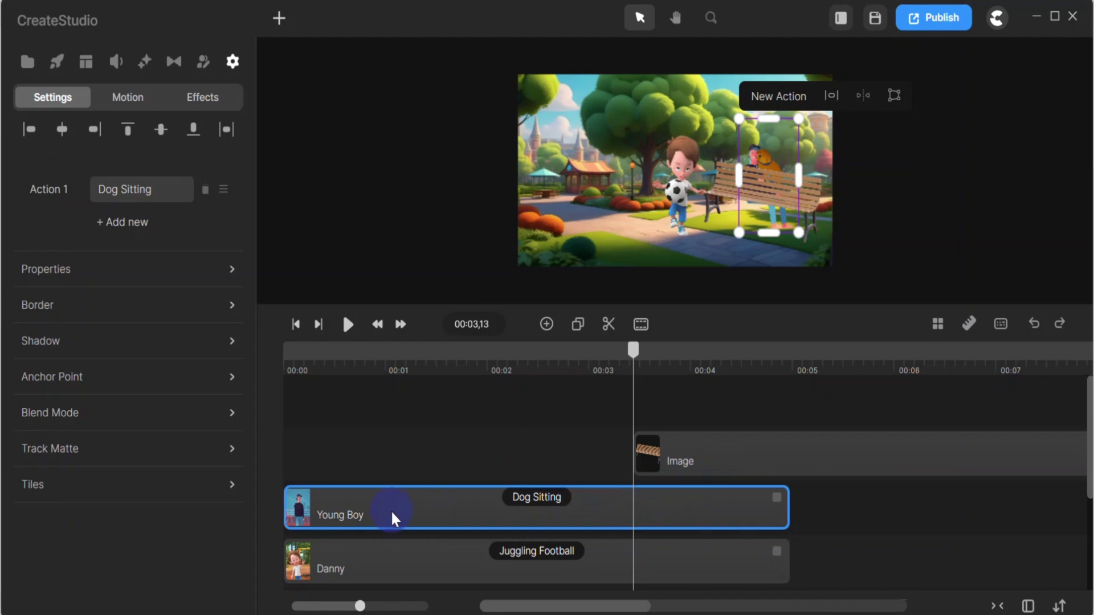
drag(392, 517, 386, 411)
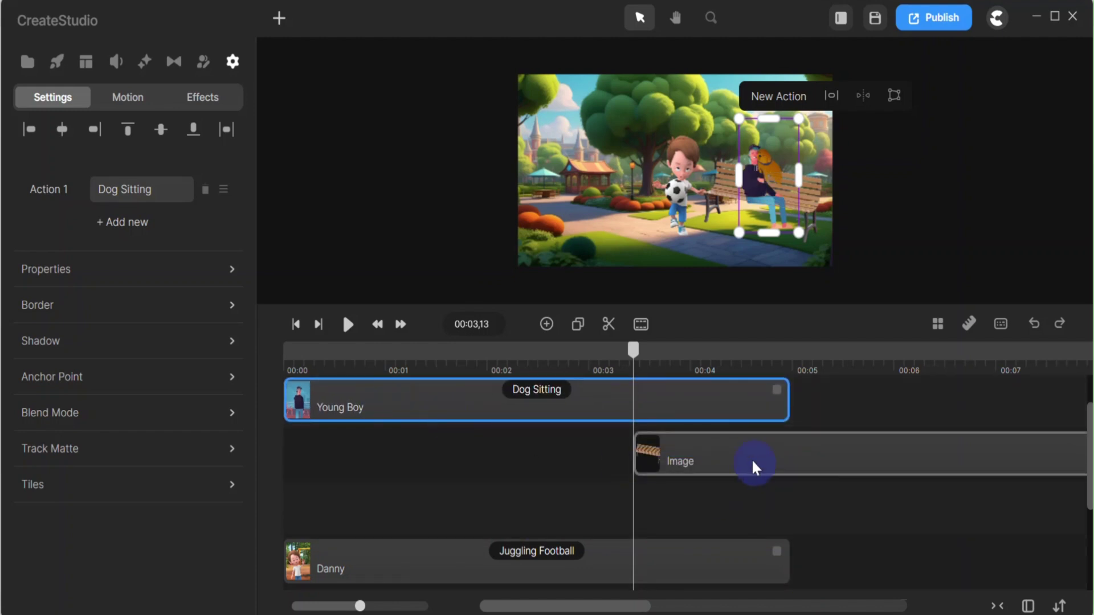
drag(754, 467, 406, 470)
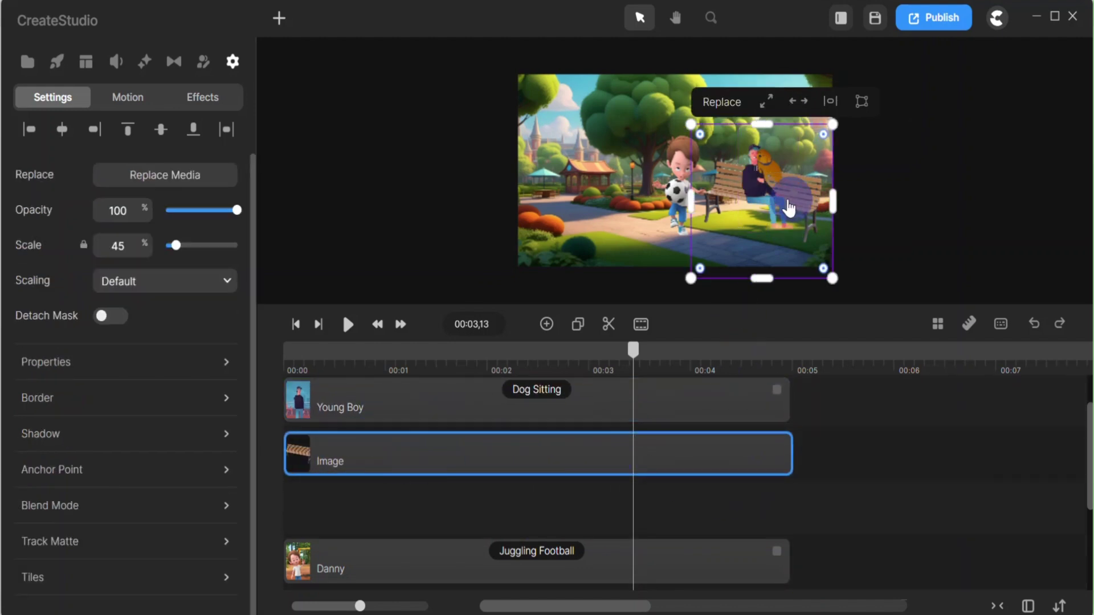
- Flip Young Boy horizontally and reposition him on the bench facing Danny, previewing the scene from the start
click(788, 209)
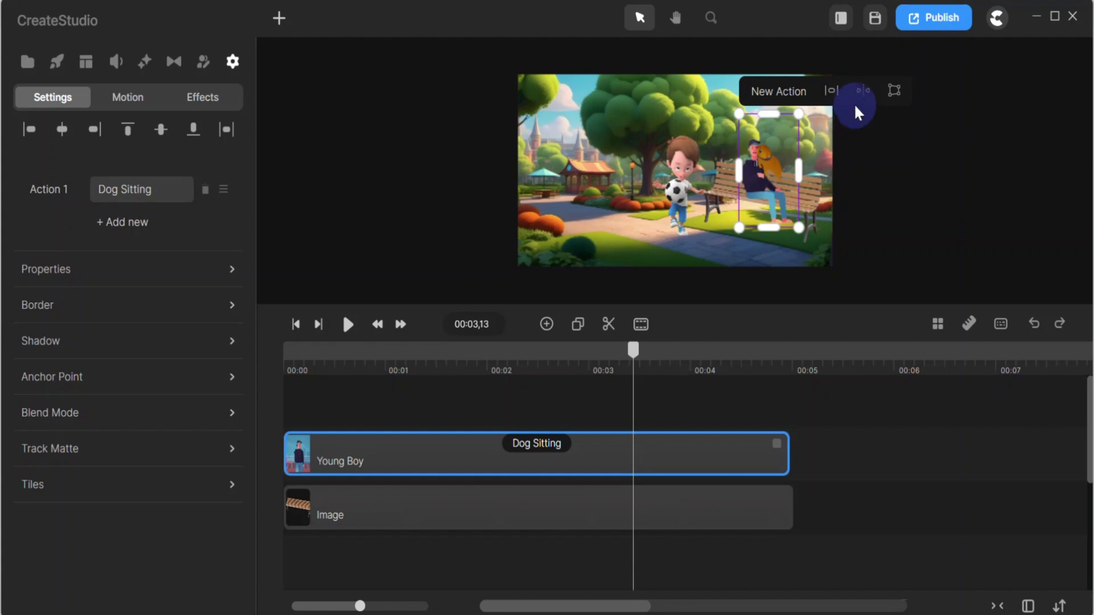
click(862, 91)
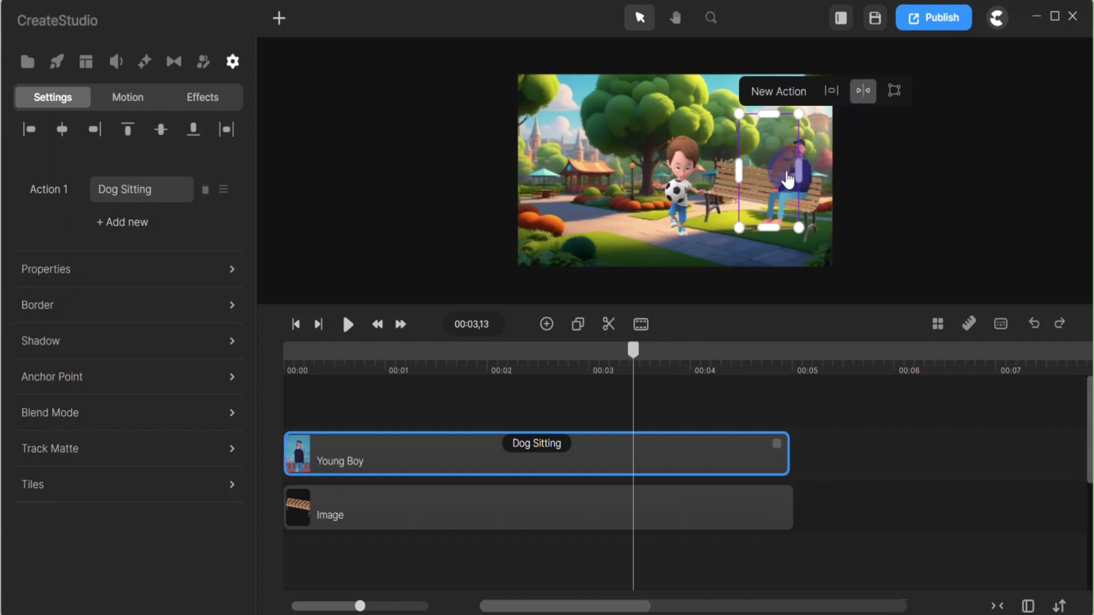
drag(788, 179, 770, 178)
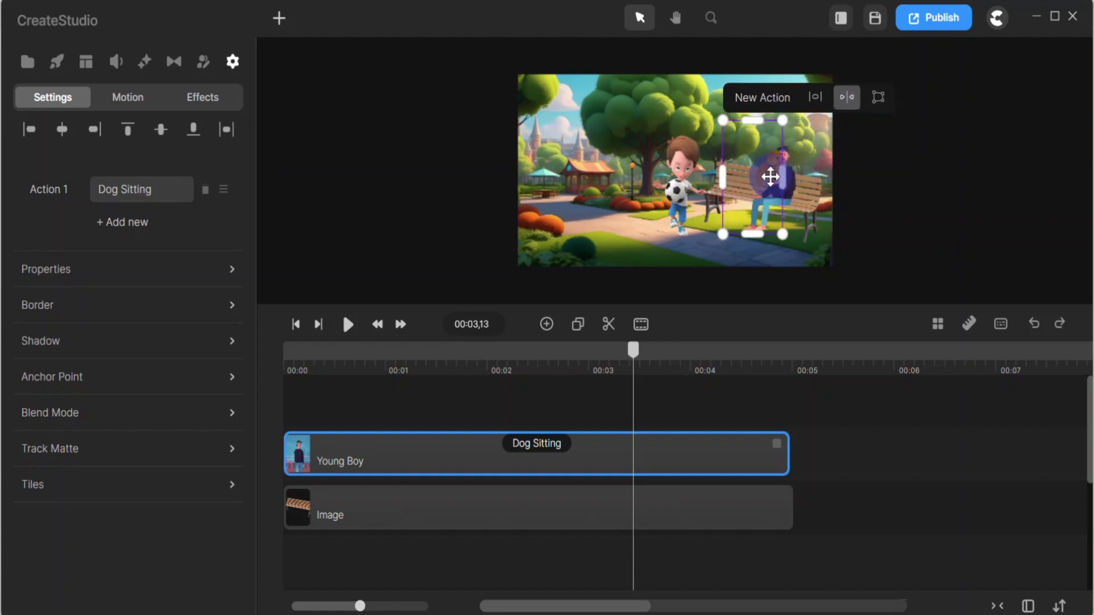
click(296, 325)
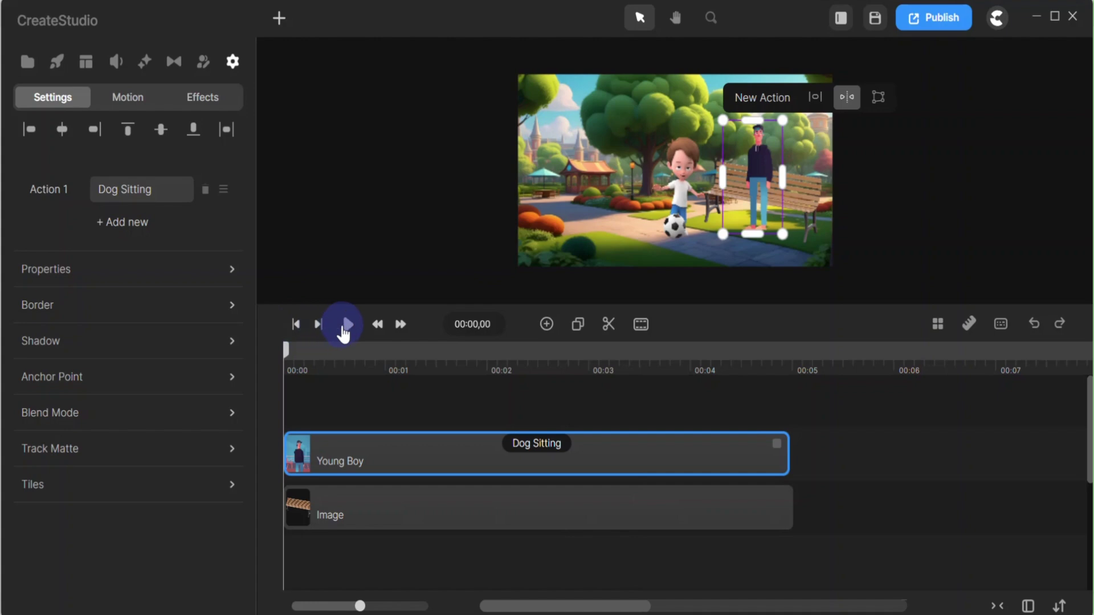
click(345, 325)
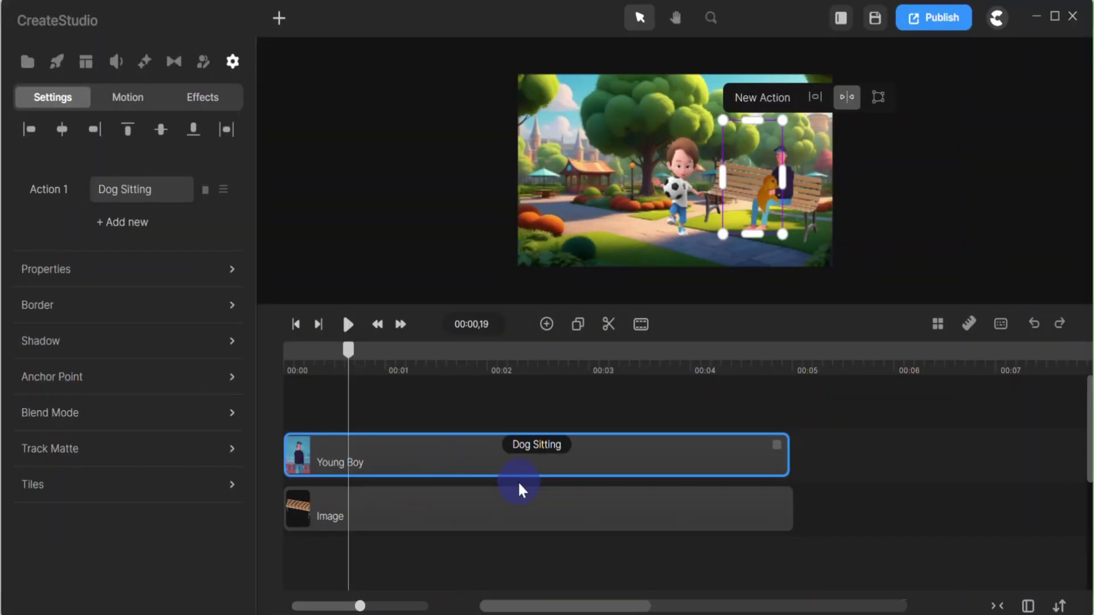
- Extend the park background clip to about 6.7 seconds and Danny's Juggling Football action to nearly the same end
scroll(433, 459, down, 2)
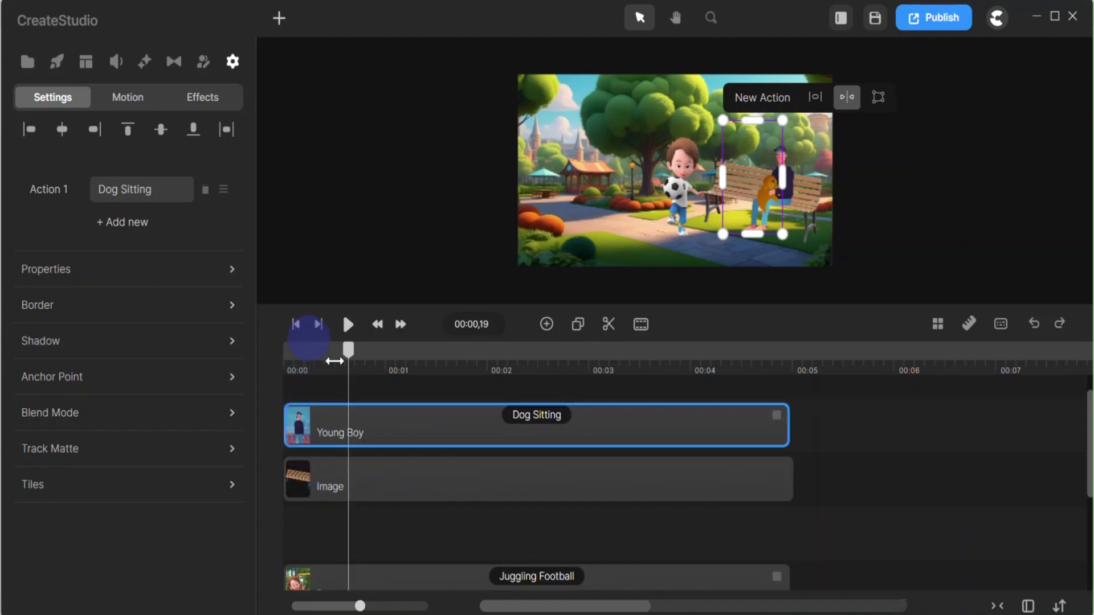
scroll(661, 541, down, 2)
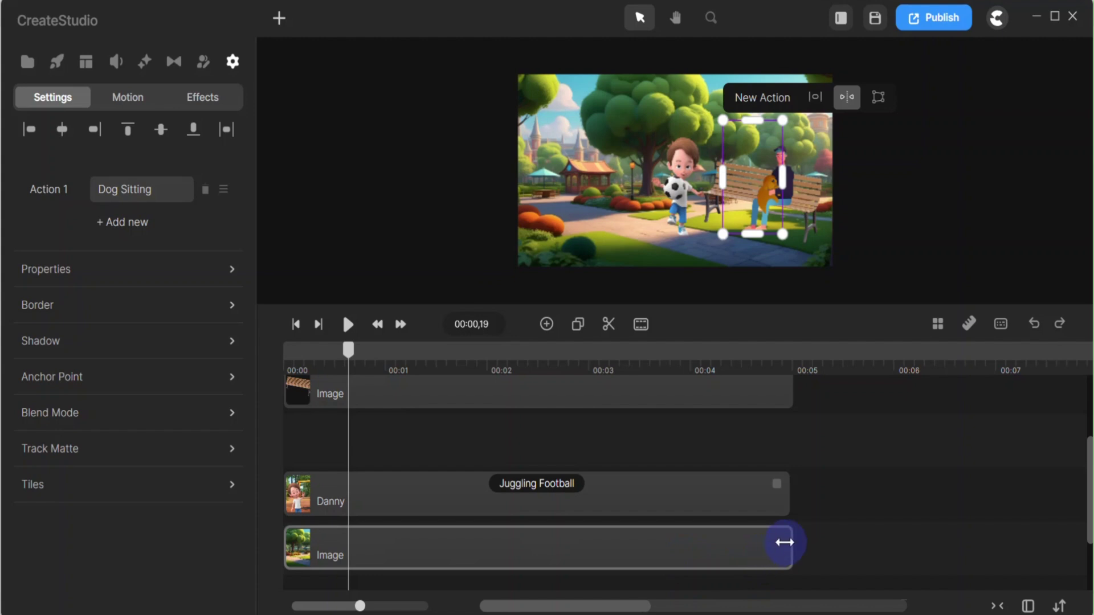
drag(784, 542, 968, 543)
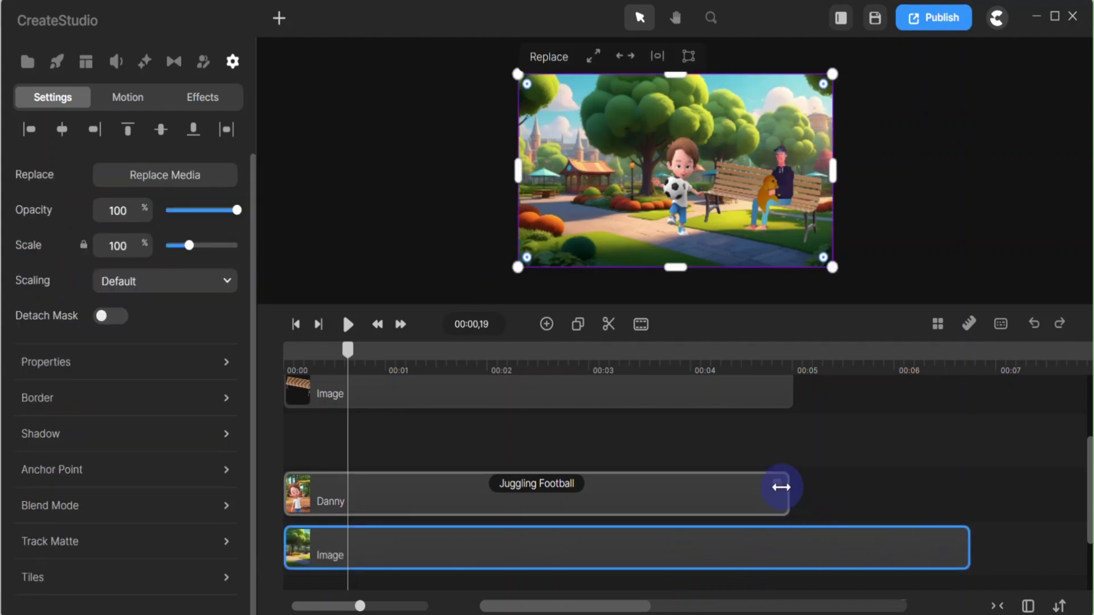
click(781, 487)
click(776, 482)
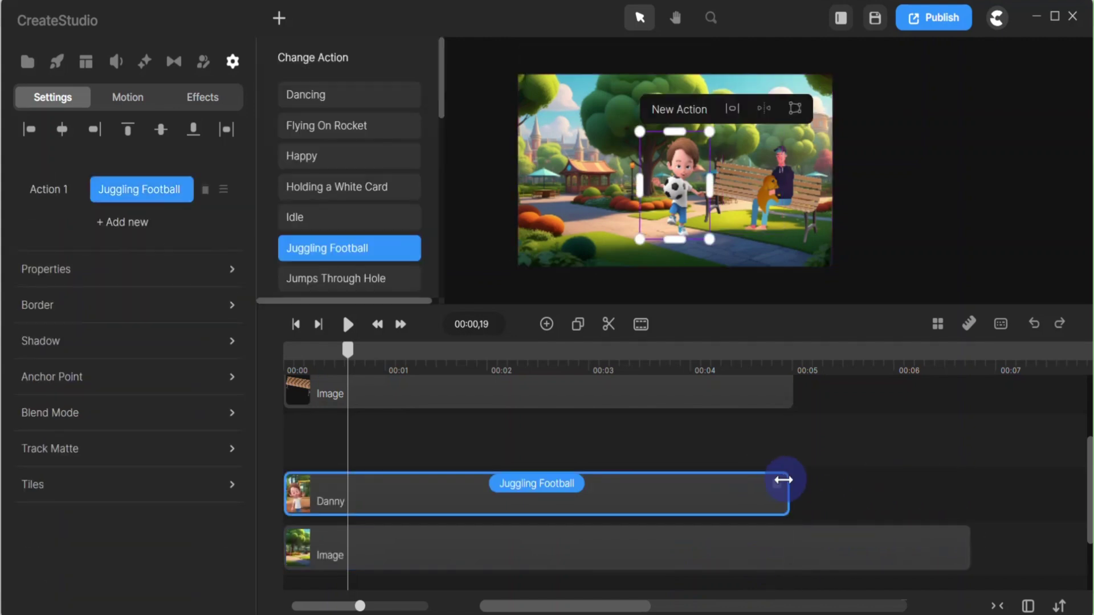
drag(783, 480, 967, 479)
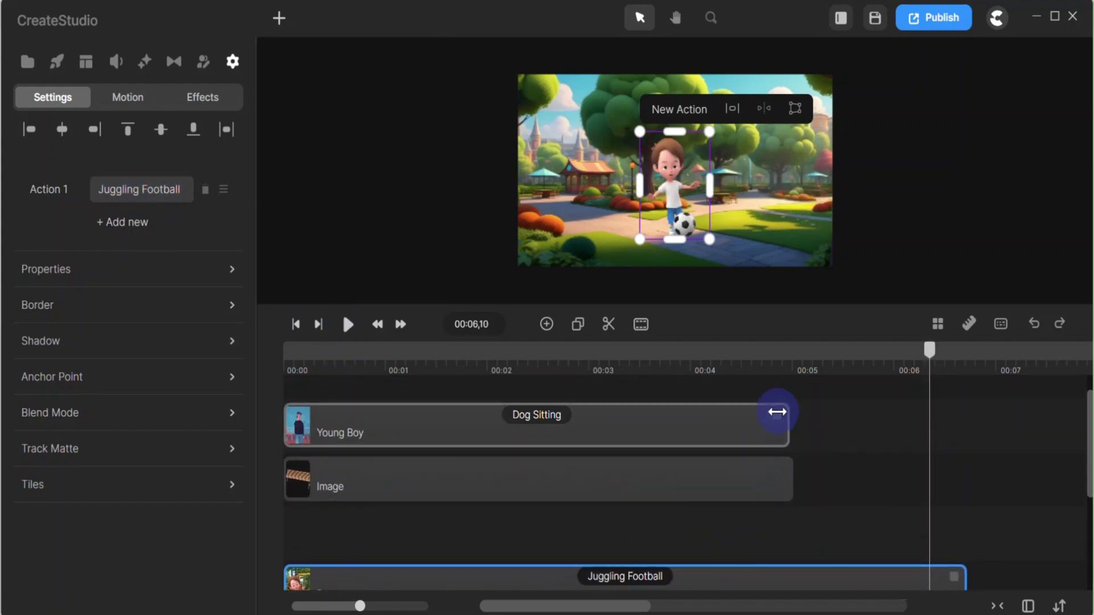
- Extend Young Boy's Dog Sitting action and the bench clip to about 6.6 seconds, and play the scene from the start
drag(777, 411, 949, 424)
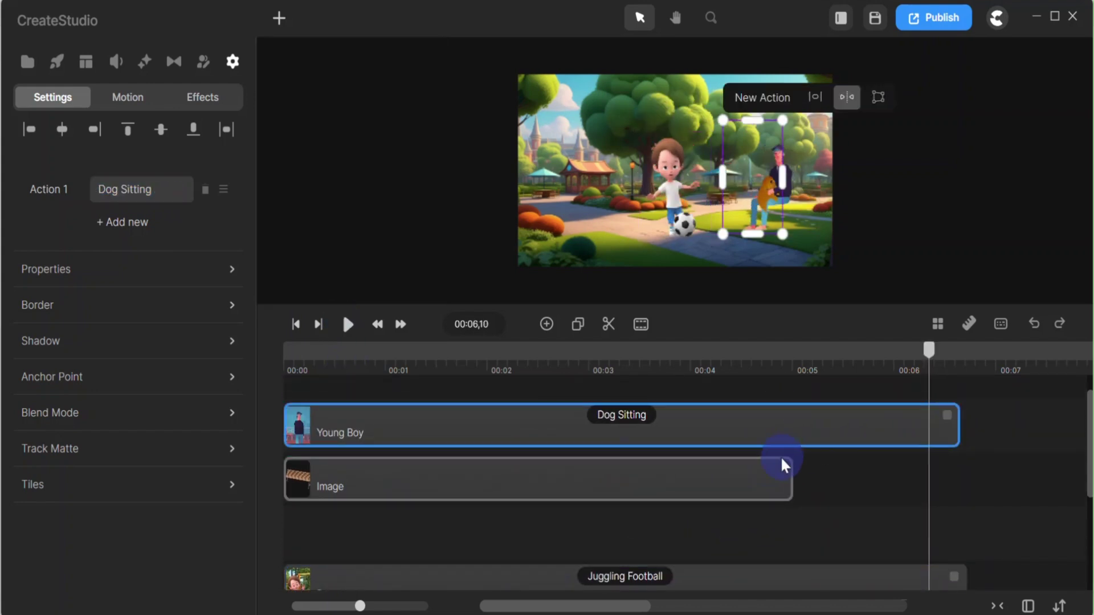
drag(790, 474, 955, 473)
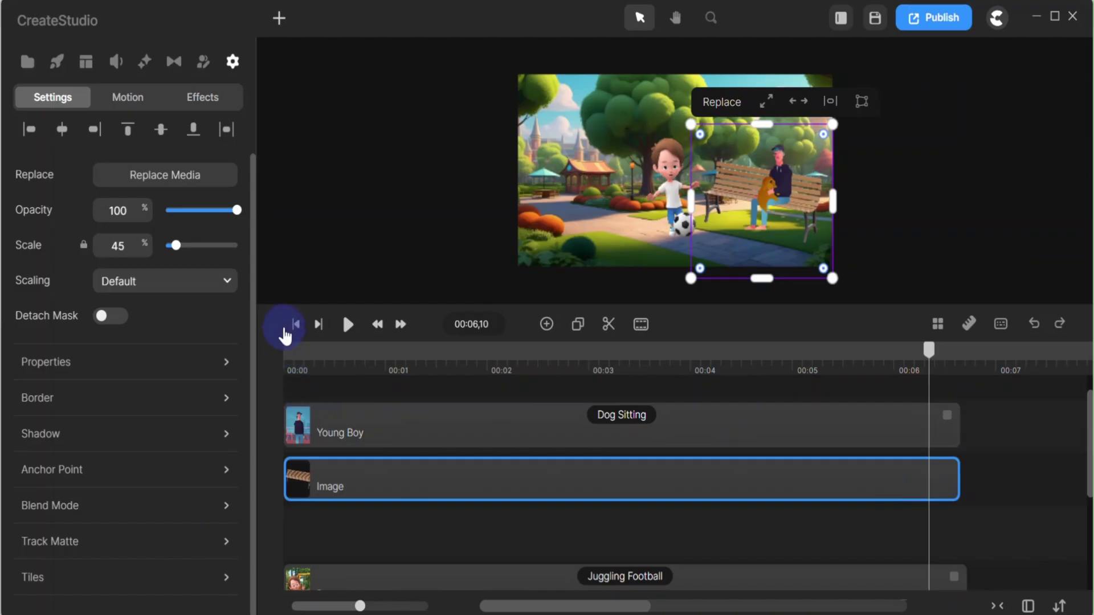
click(348, 324)
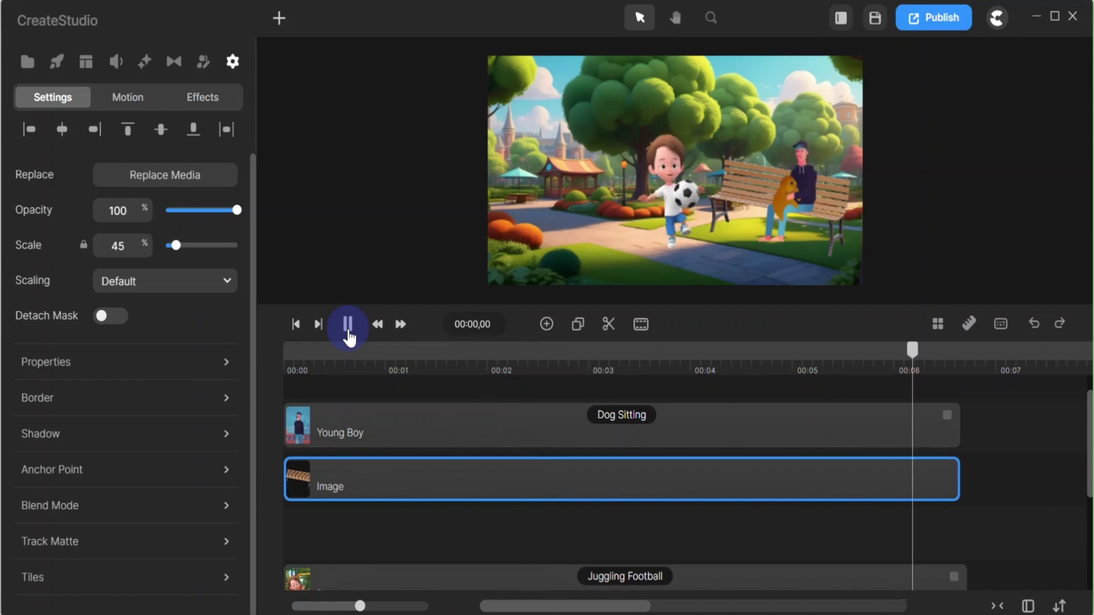
- Extend Danny's Juggling Football action slightly past the end of the park background clip
scroll(996, 505, down, 3)
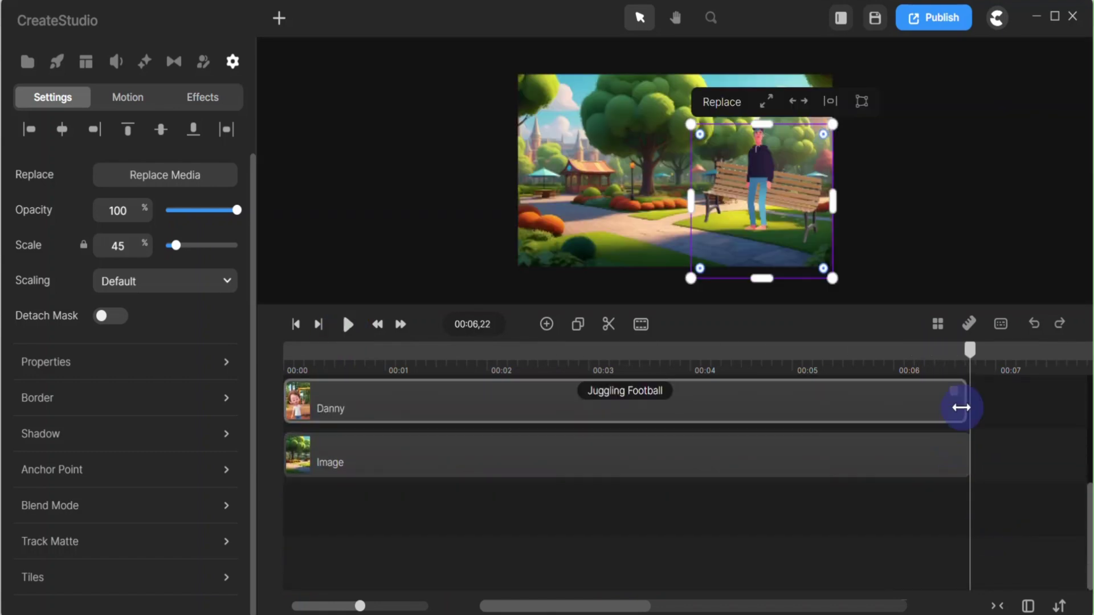
mouse_move(961, 408)
mouse_down()
mouse_move(952, 388)
mouse_move(962, 388)
mouse_up()
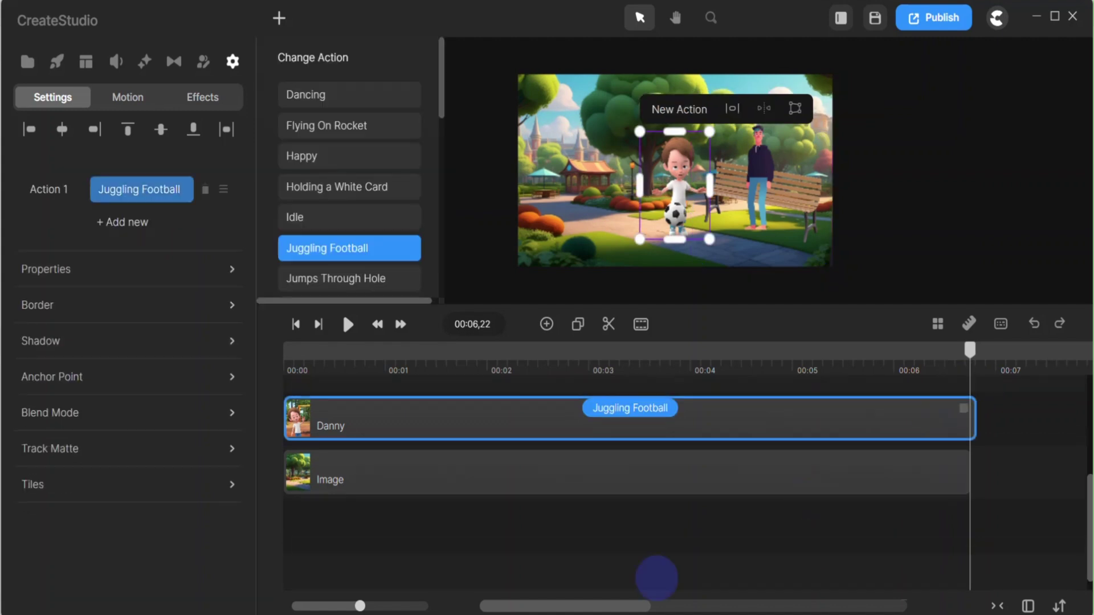
- Play the scene from the start and enlarge the canvas preview area above the timeline
scroll(967, 429, up, 1)
scroll(911, 442, up, 2)
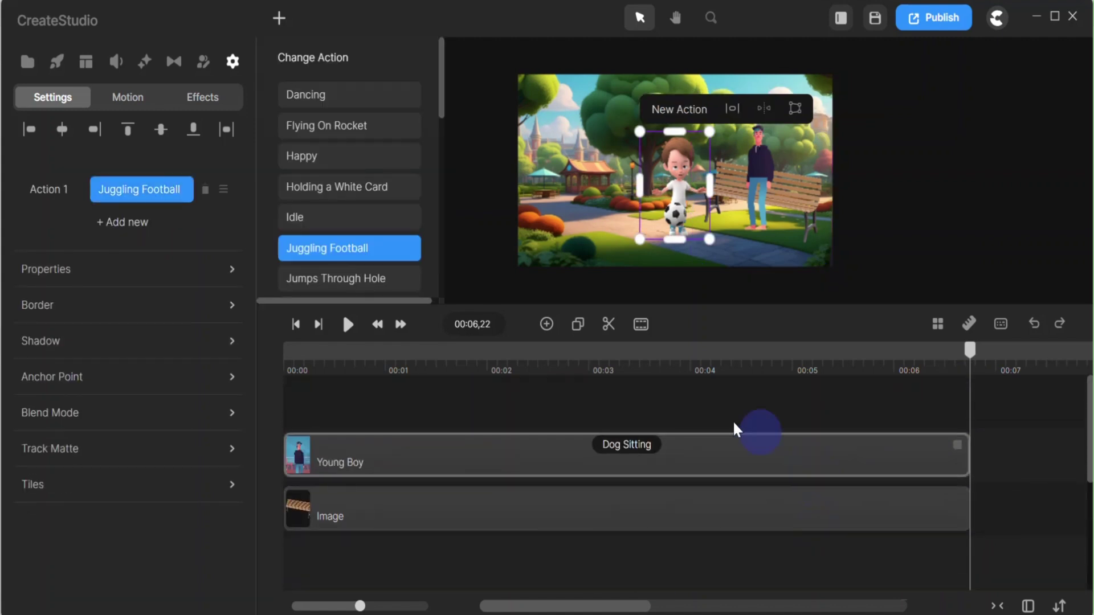
click(295, 324)
click(347, 324)
drag(668, 305, 661, 529)
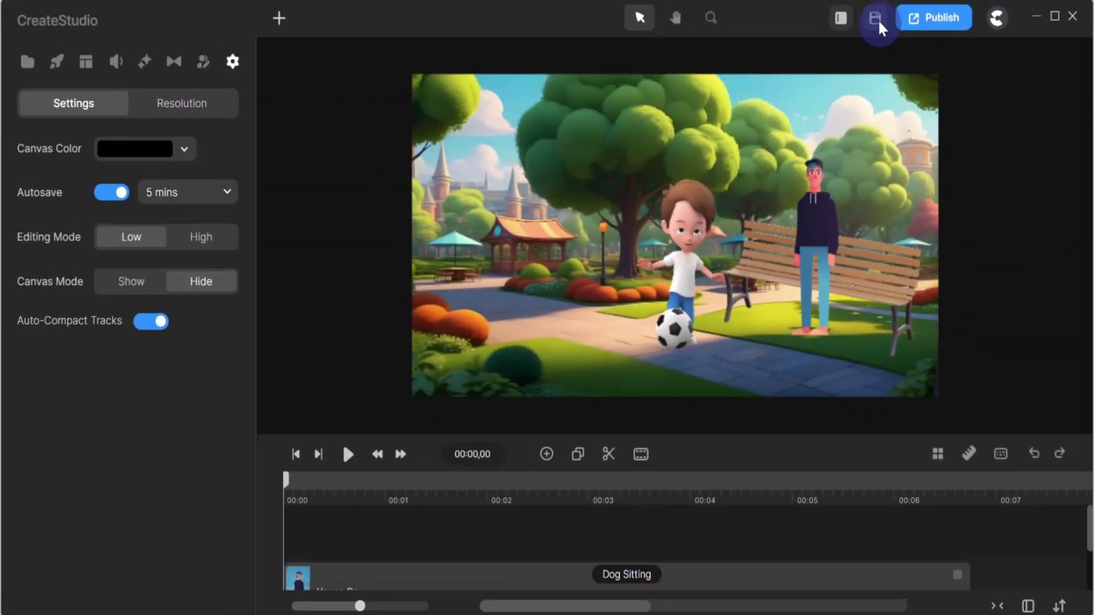
- Save the project in the Sound Recordings folder as PARK Project.cspro
click(875, 18)
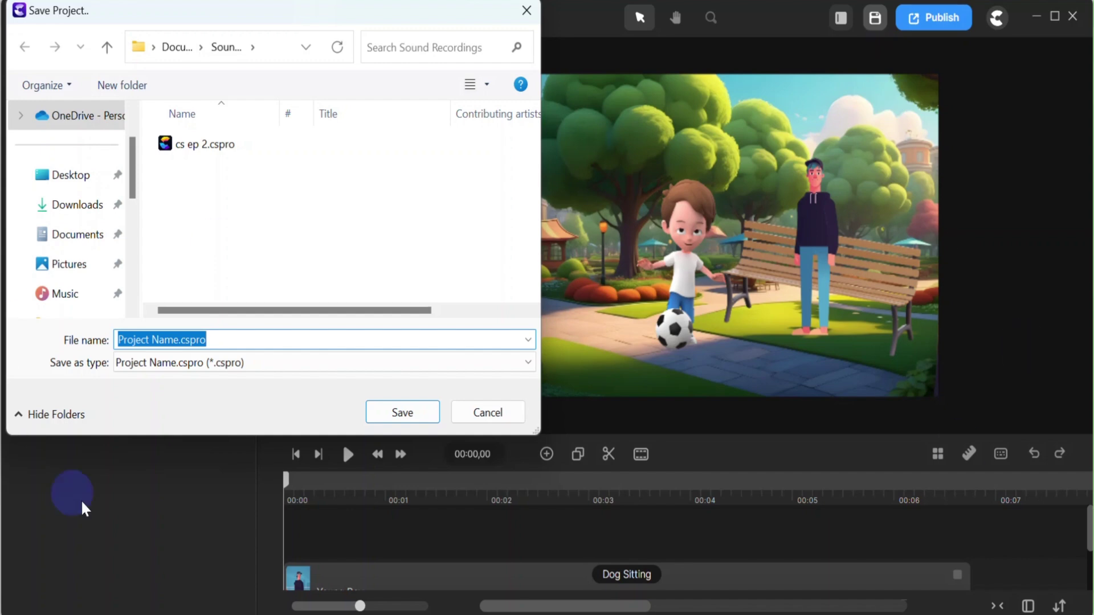
click(117, 340)
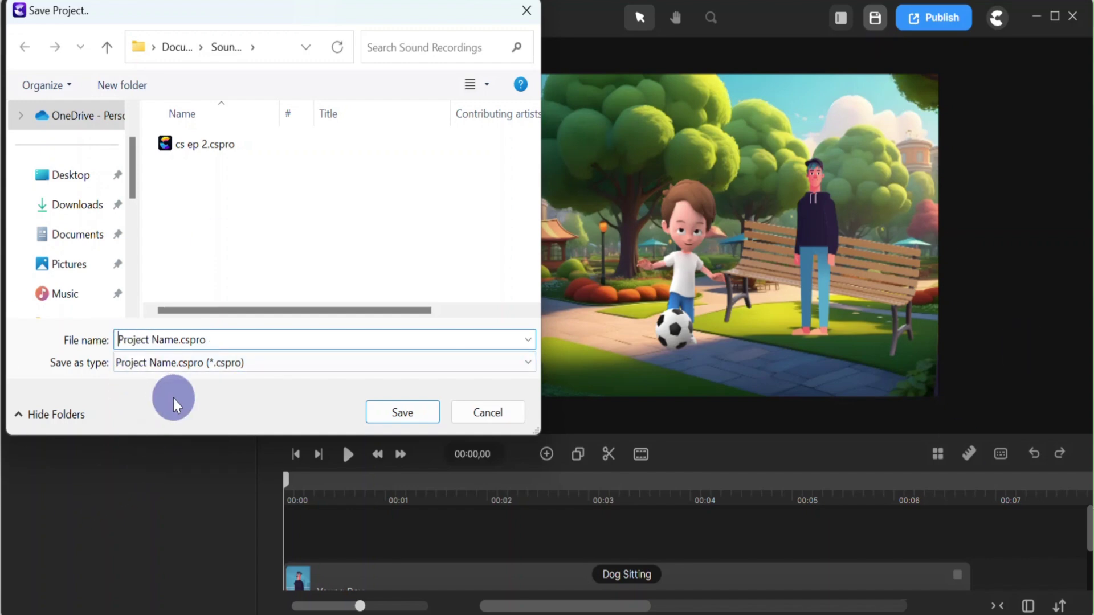
text(PARK)
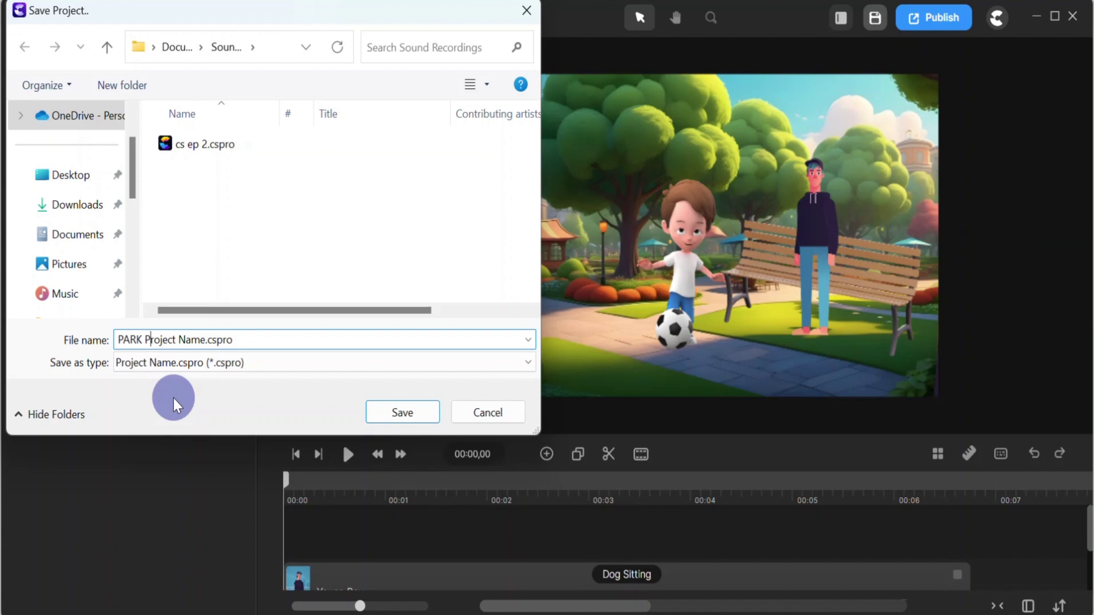
key(Right)
key(Right)
key(Right)
key(Right)
key(Right)
key(Right)
key(Right)
key(Delete)
key(Delete)
key(Delete)
key(Delete)
key(BackSpace)
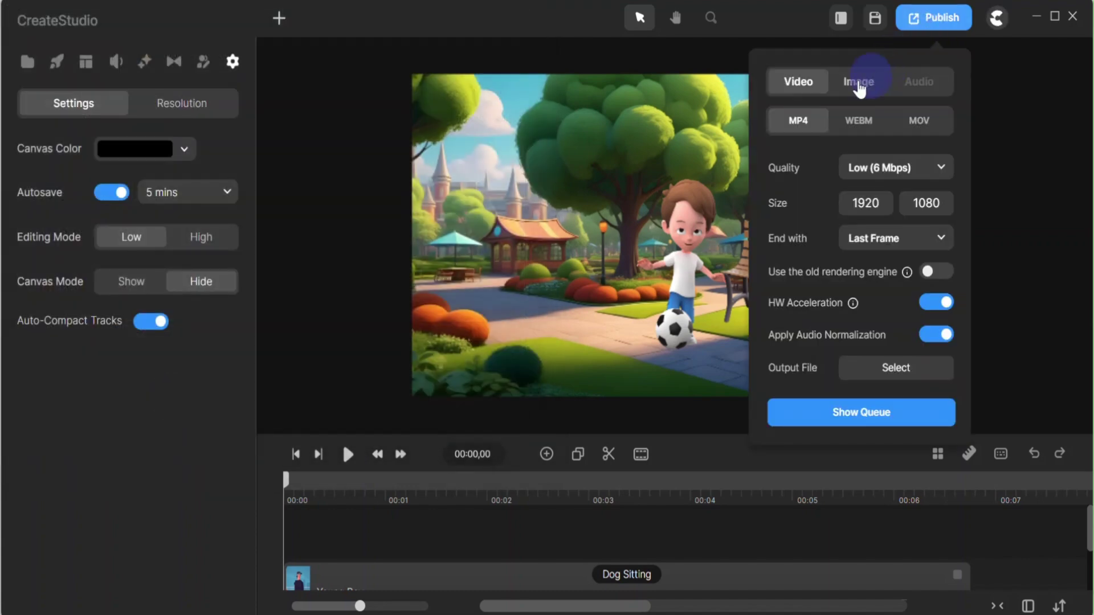
- Set the video export to MP4 format with High (12 Mbps) quality
click(912, 122)
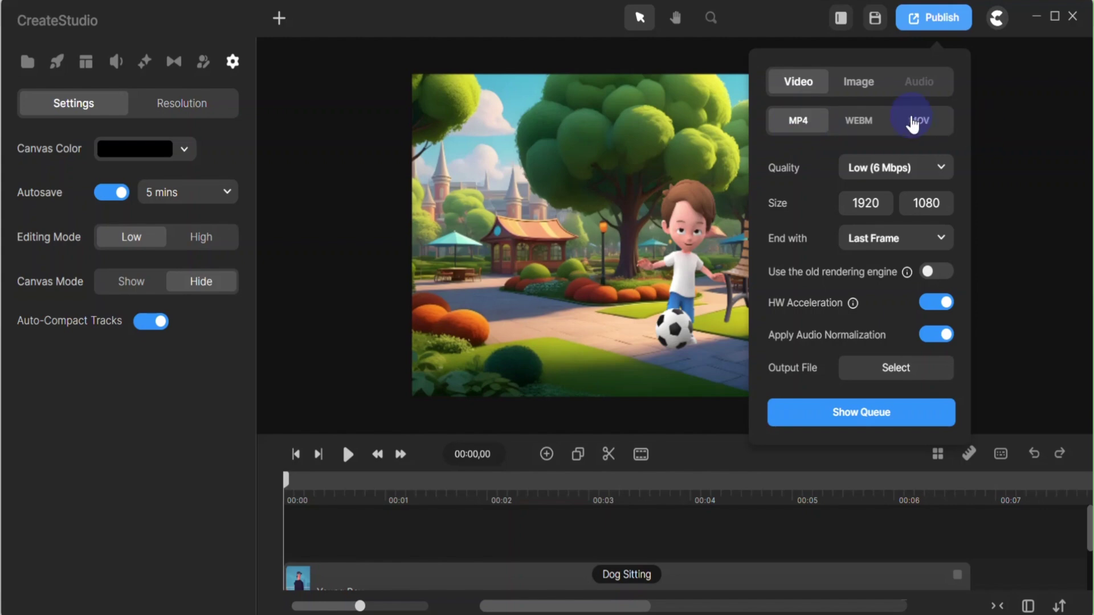
click(822, 122)
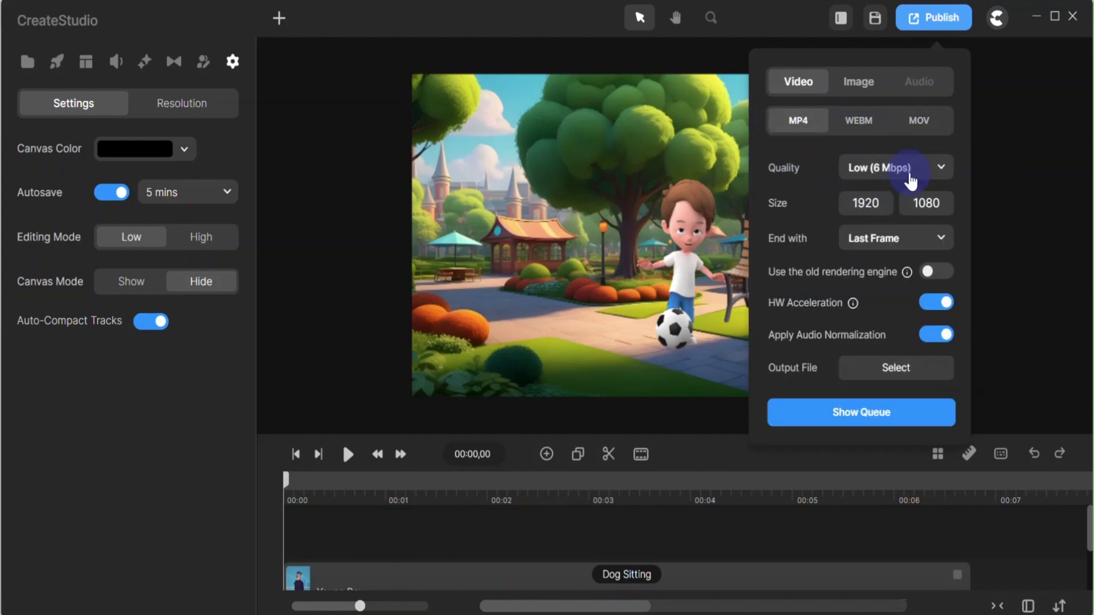
click(911, 182)
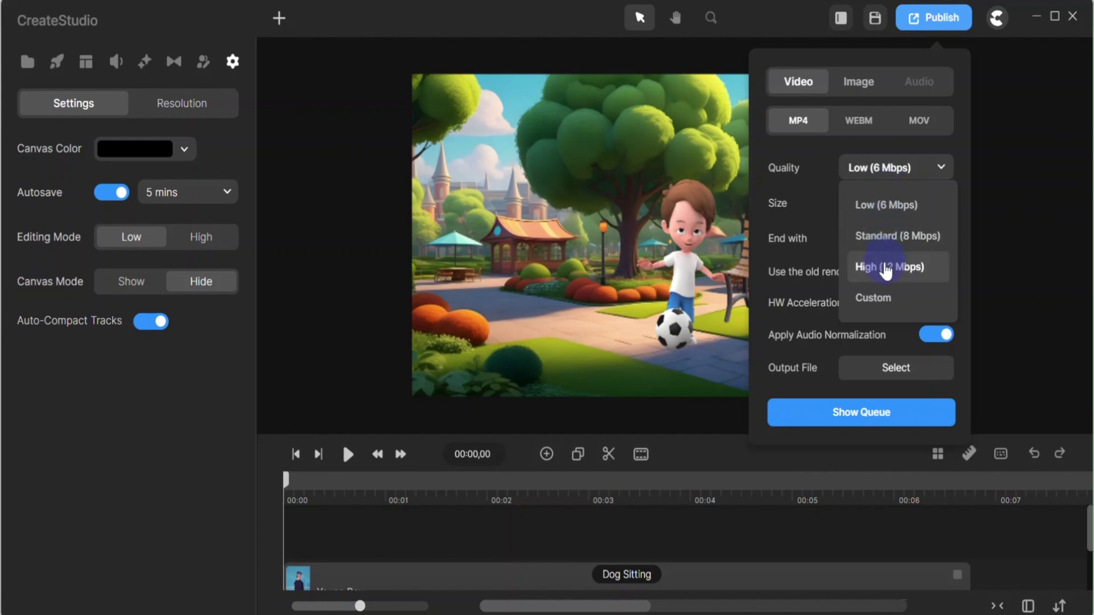
click(886, 268)
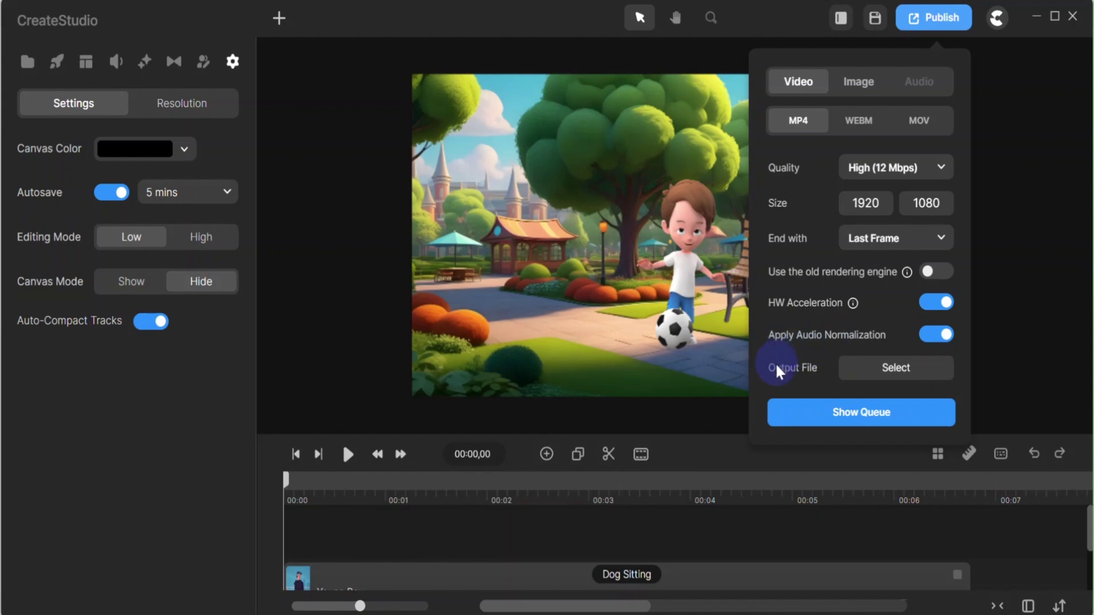
- Export the video to the Desktop as PARK video.mp4 and open the rendered file in Media Player
click(898, 376)
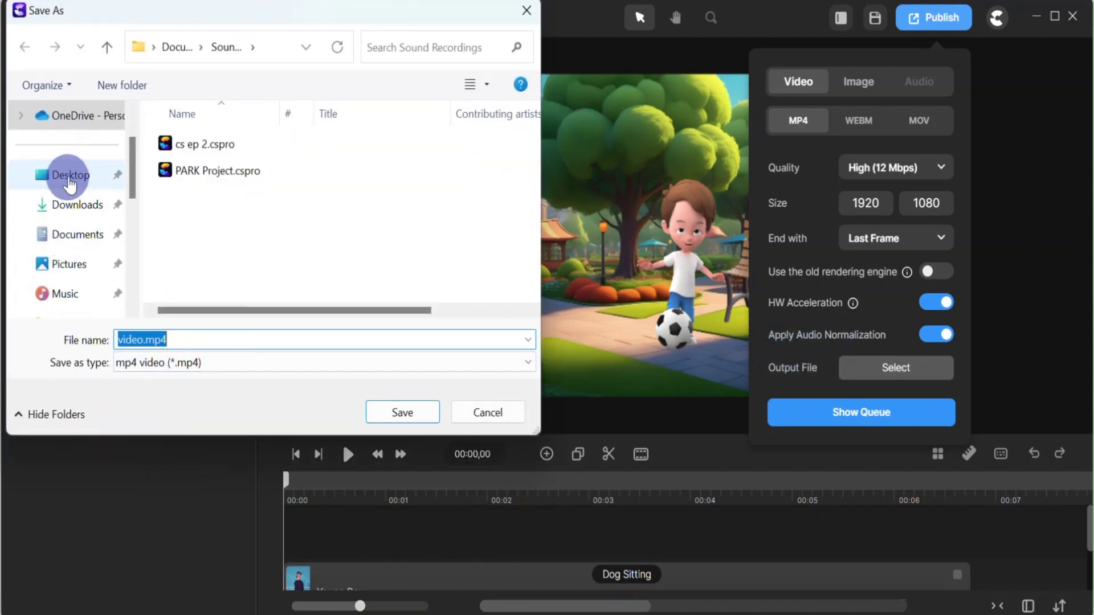
click(70, 181)
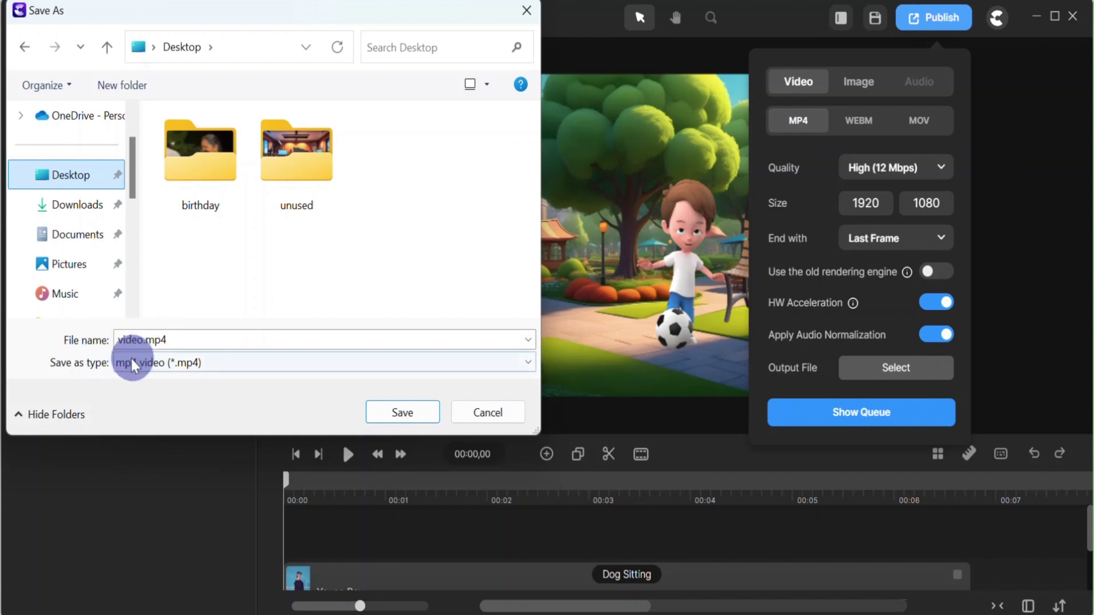
click(119, 340)
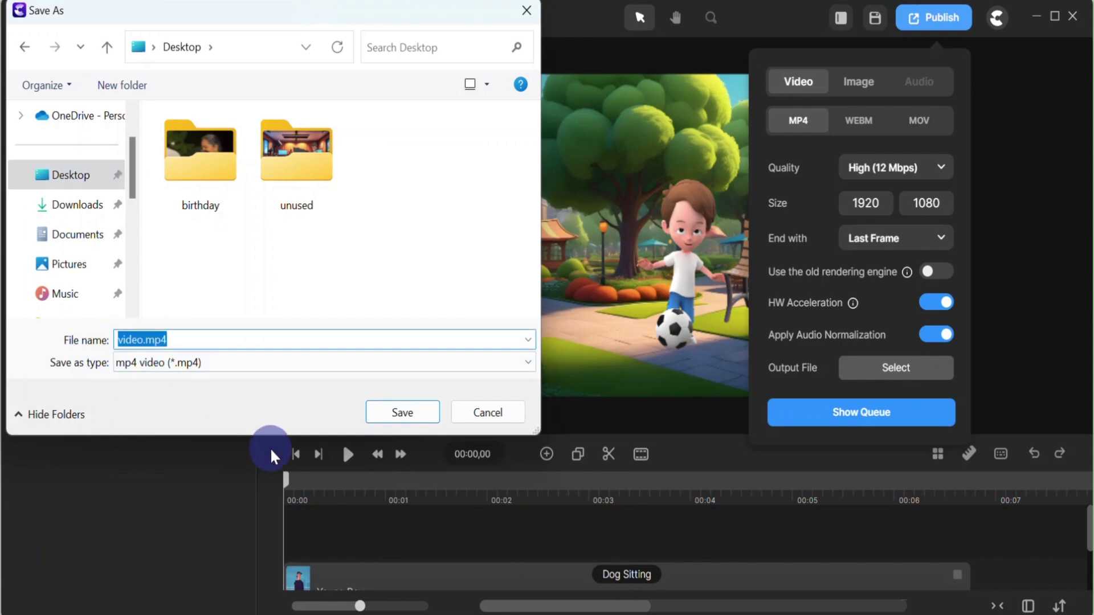
text(PARK)
key(Return)
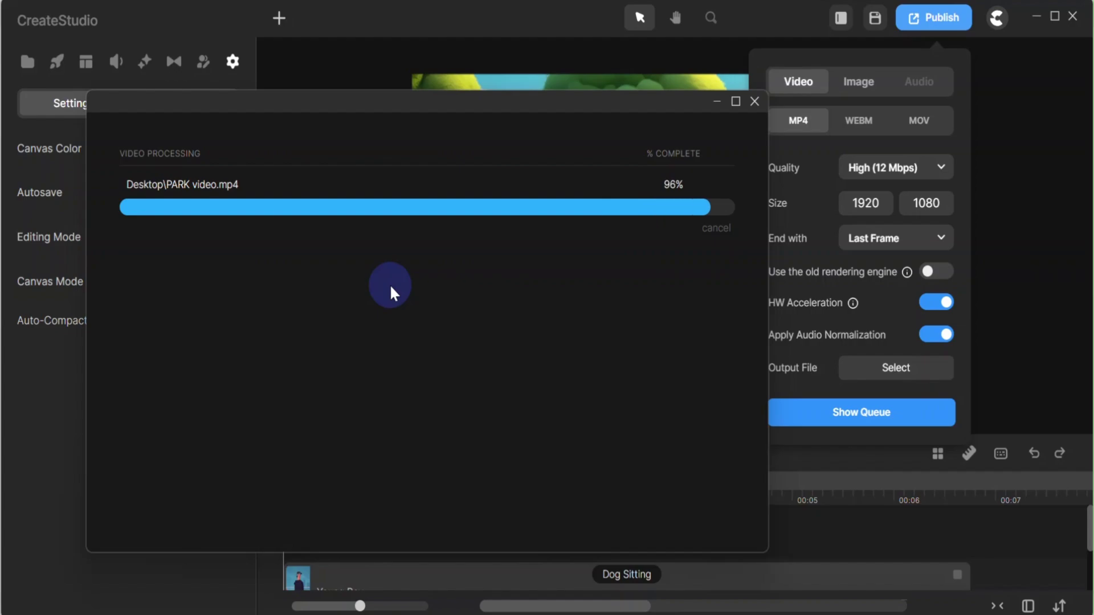
click(587, 211)
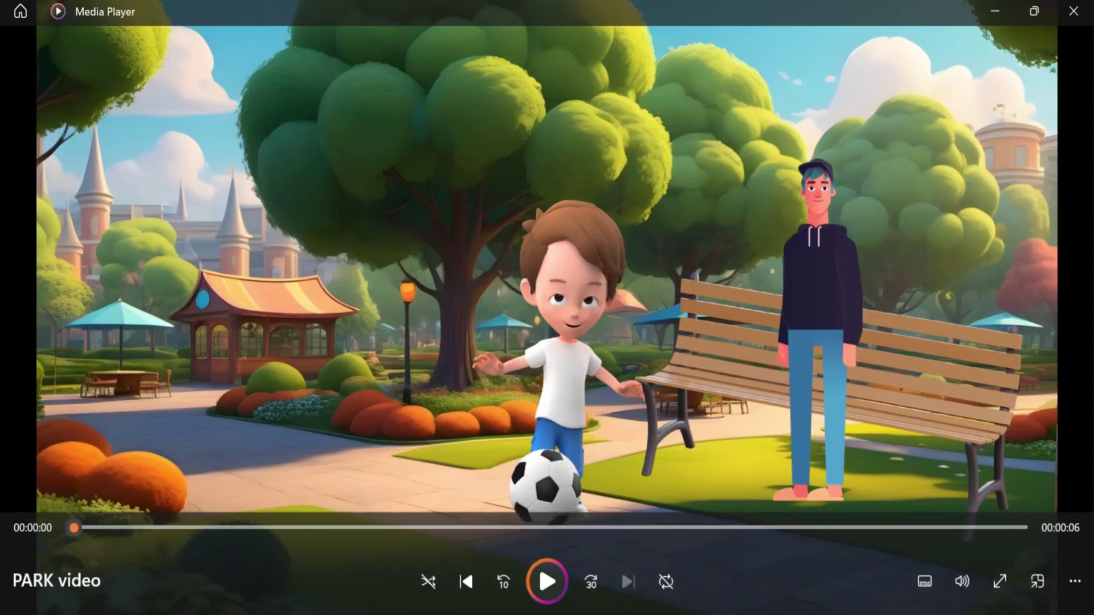